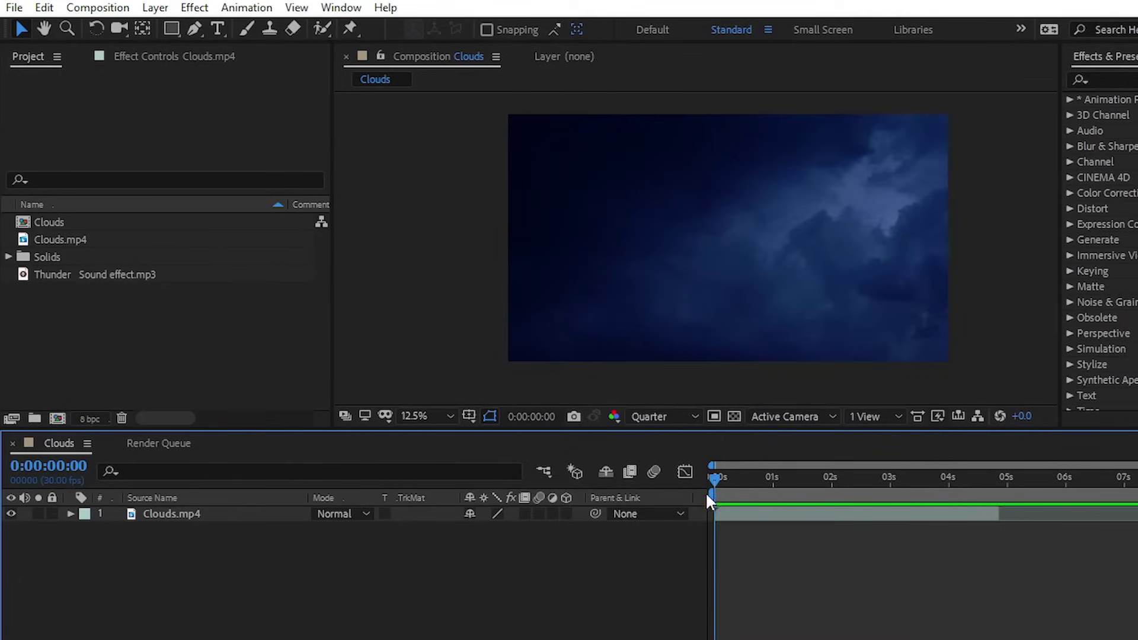
Preview the Clouds.mp4 storm footage from the start and scrub through it.
click(767, 514)
drag(788, 480, 703, 483)
key(space)
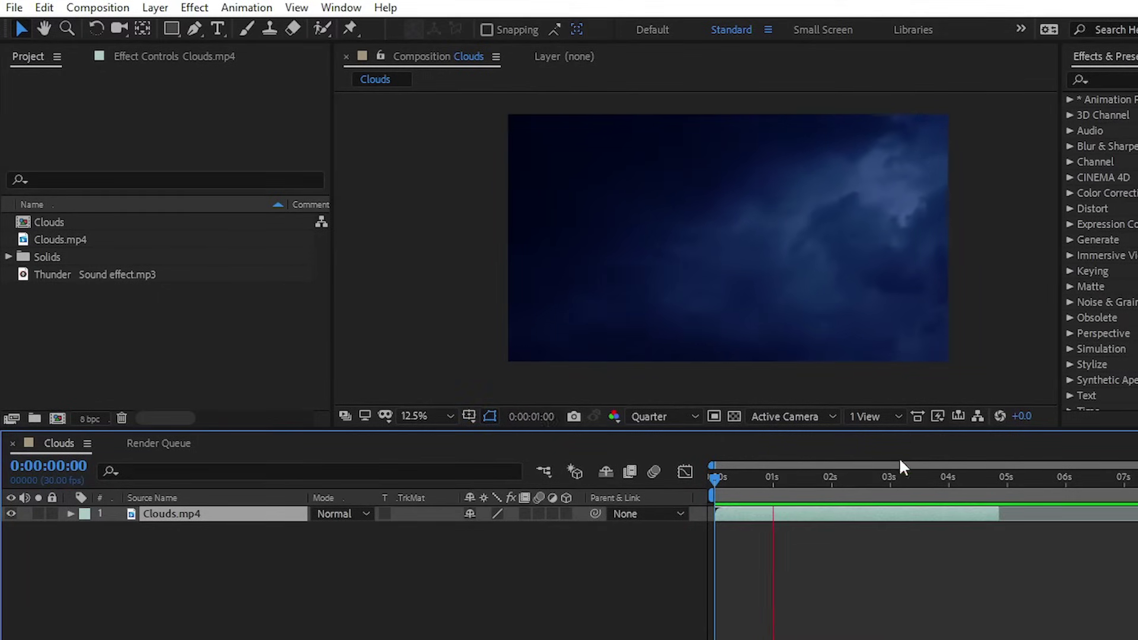
key(space)
drag(822, 481, 694, 492)
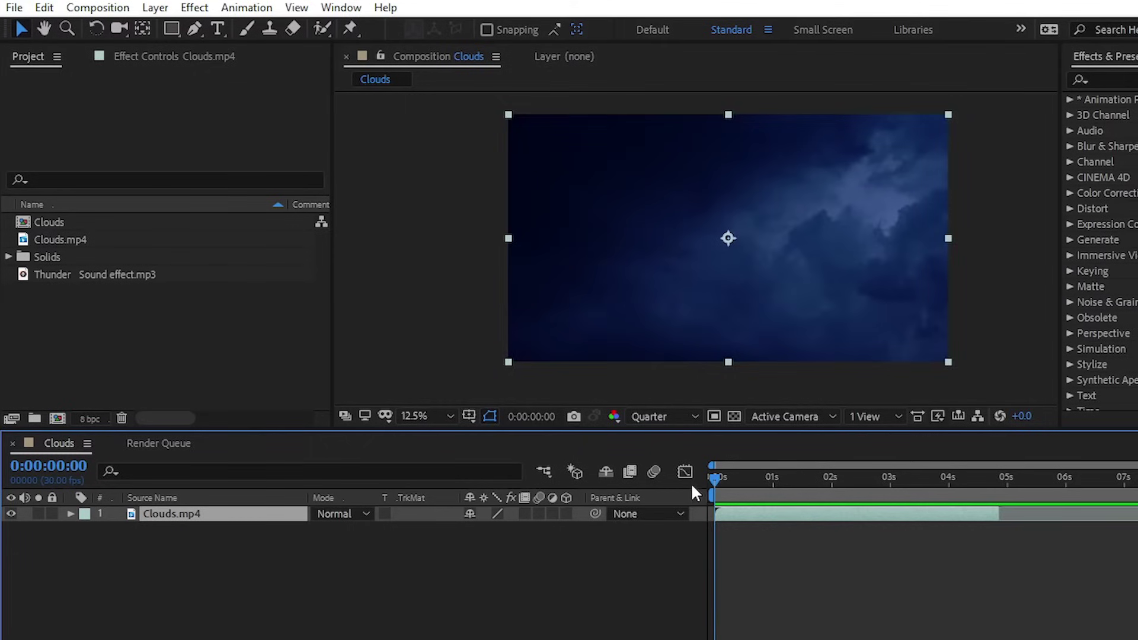
click(1027, 294)
Widen the Effects & Presets panel.
click(1086, 58)
mouse_move(1062, 158)
mouse_down()
mouse_move(1028, 167)
mouse_move(1061, 156)
mouse_up()
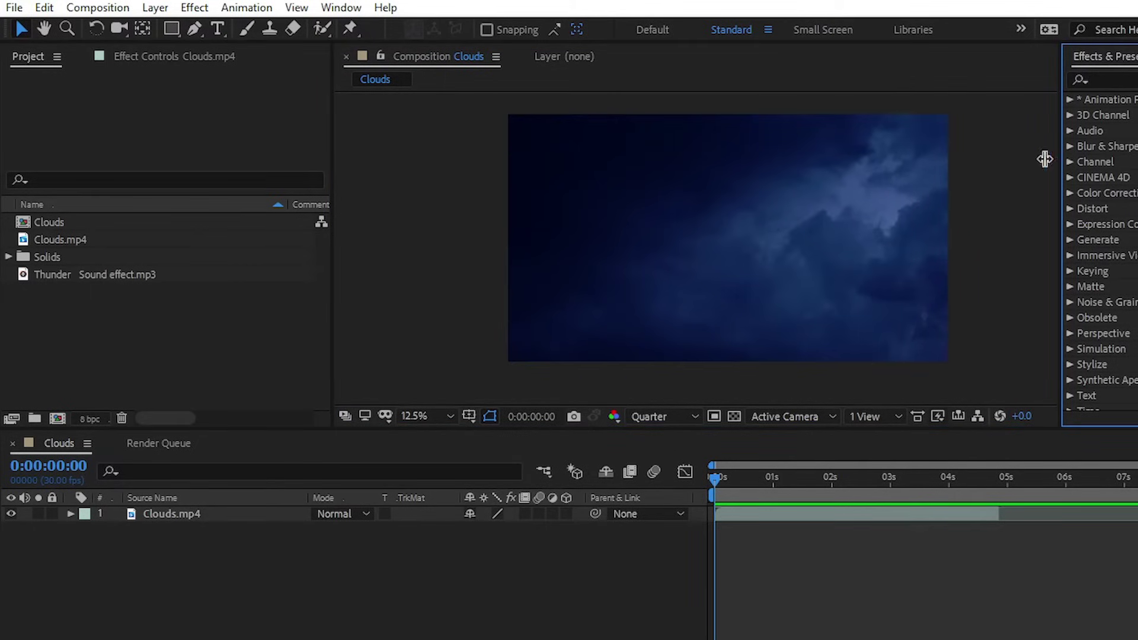
drag(1061, 157, 1023, 159)
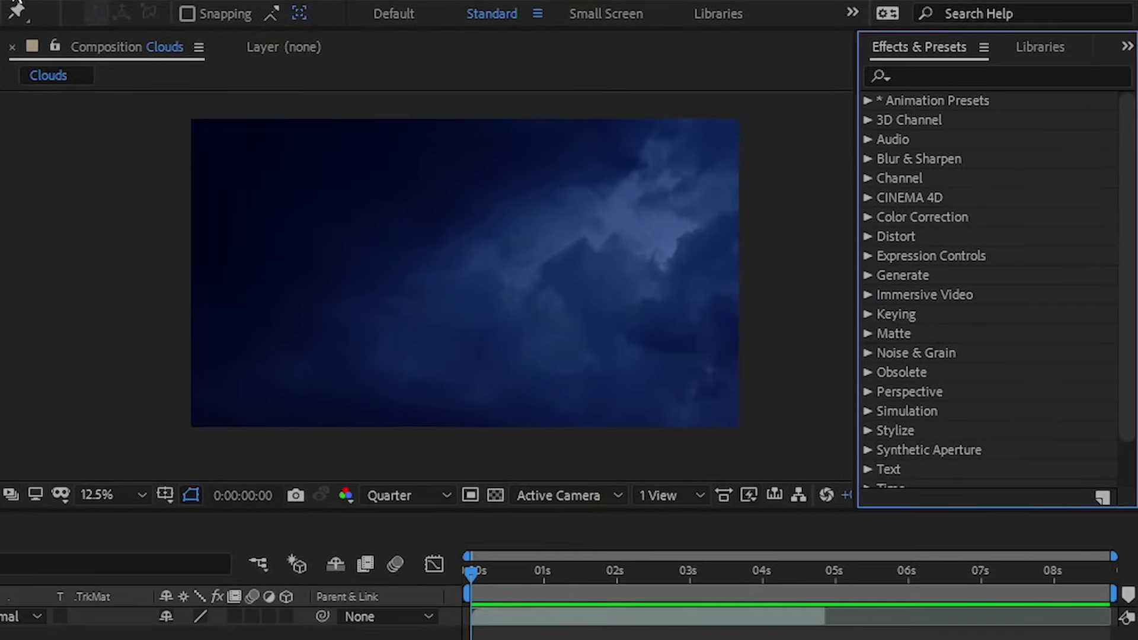
Filter the effects list with 'lightni' to show Advanced Lightning and obsolete Lightning.
click(18, 2)
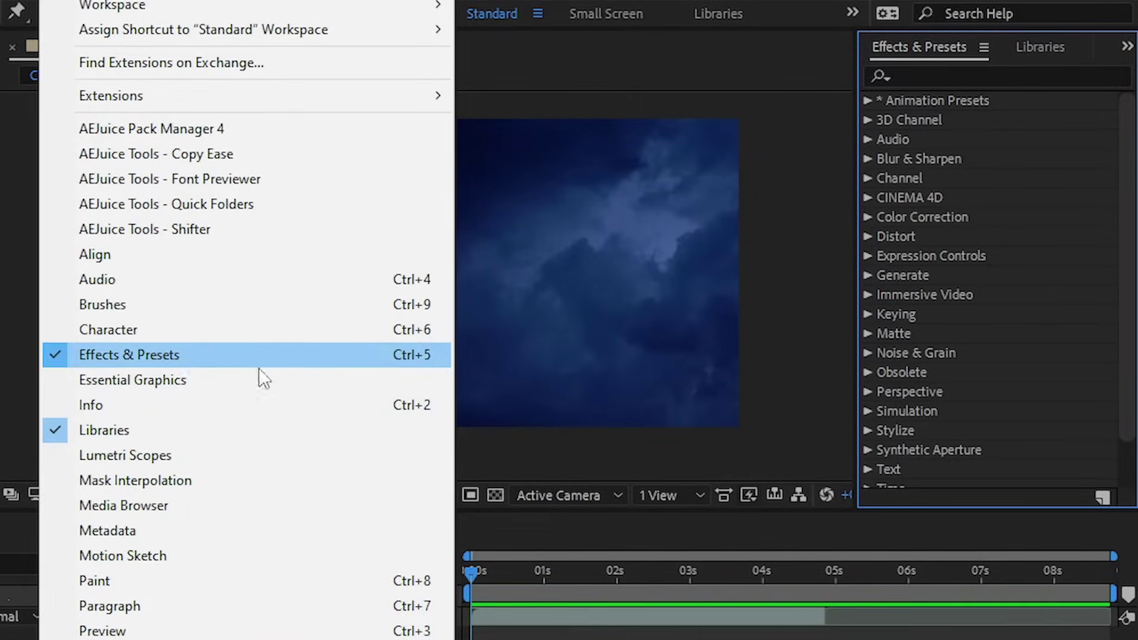
click(780, 291)
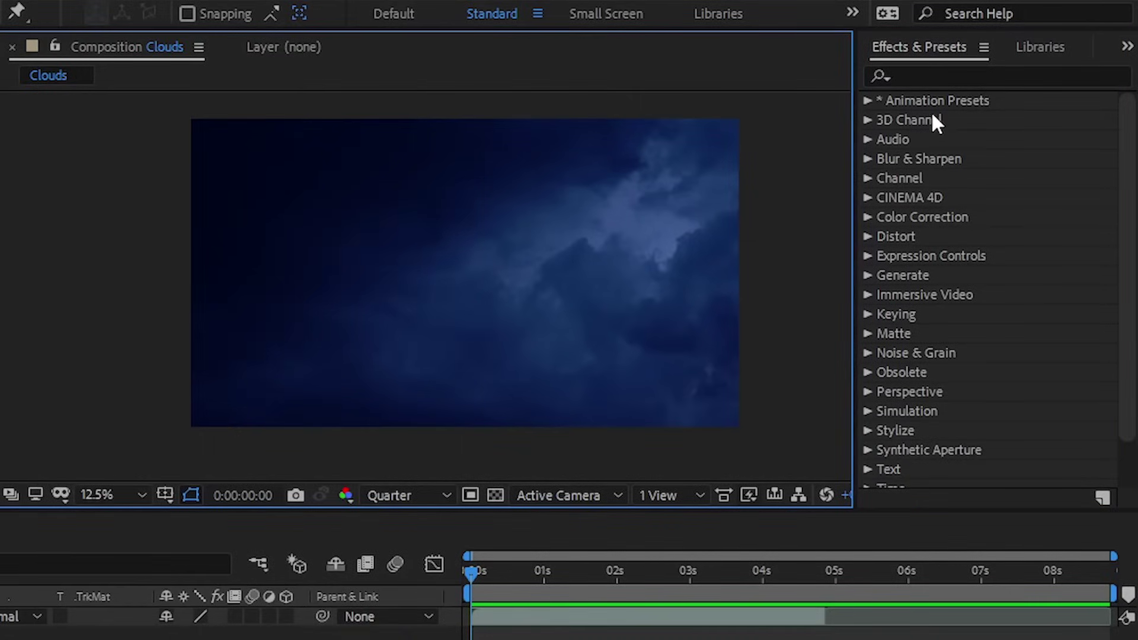
click(922, 71)
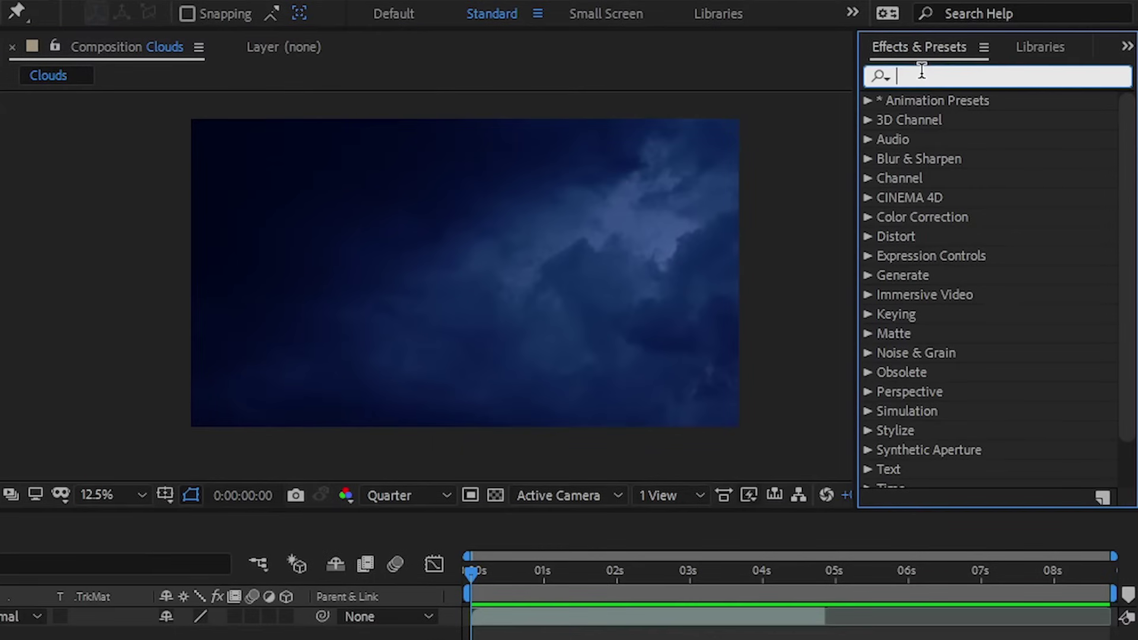
text(ligh)
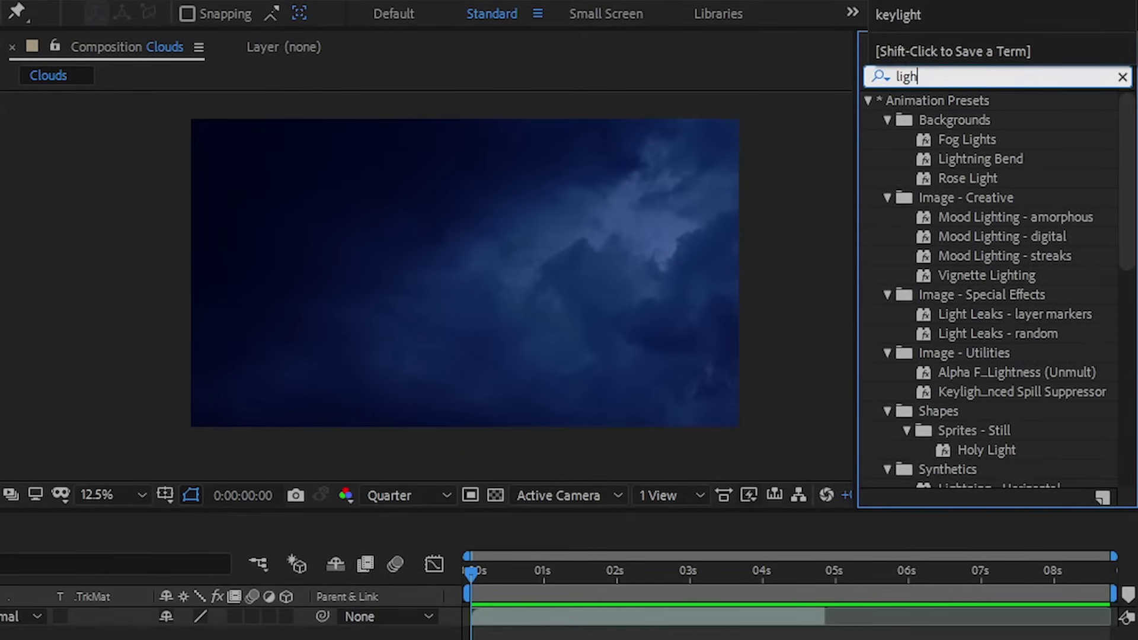
text(tni)
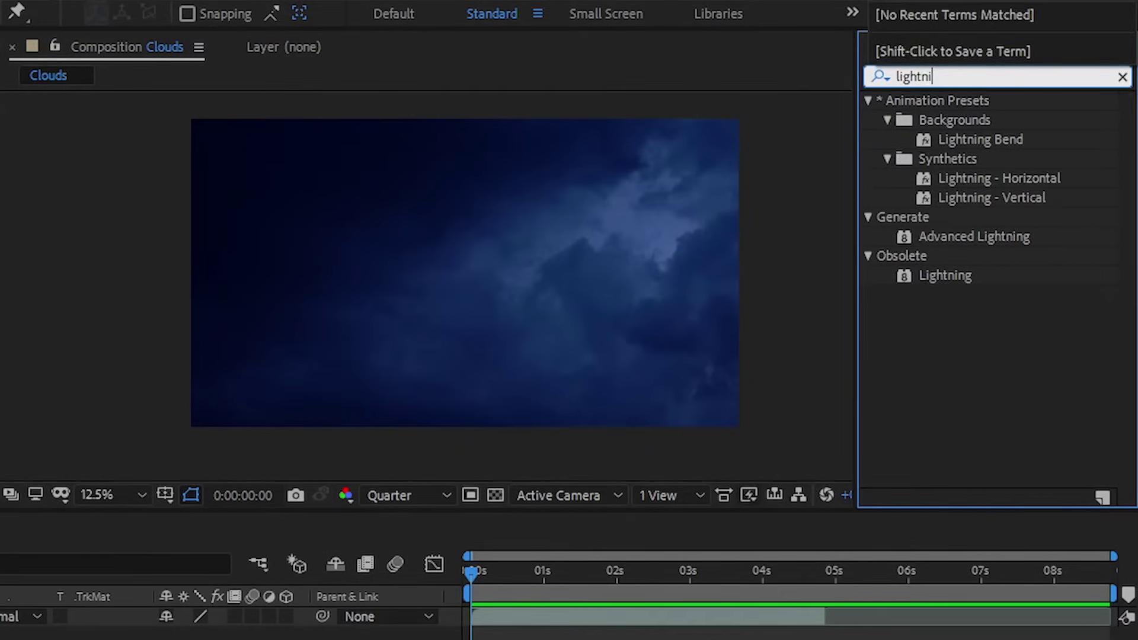
click(955, 278)
Apply the obsolete Lightning effect to Clouds.mp4 and inspect its settings in Effect Controls.
click(952, 275)
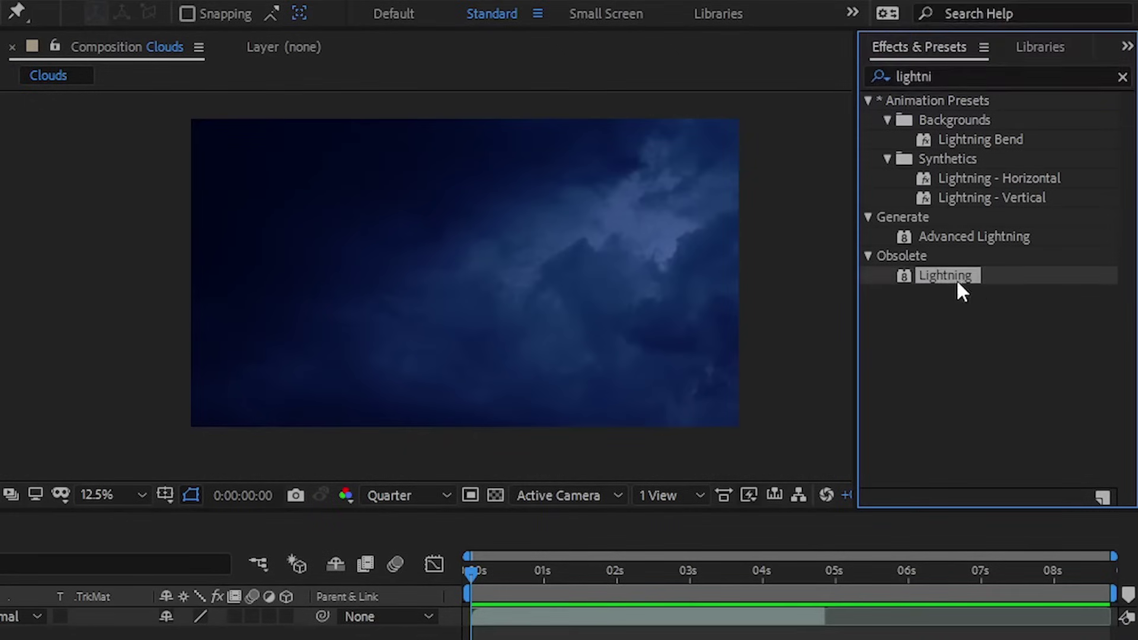
drag(950, 272, 697, 297)
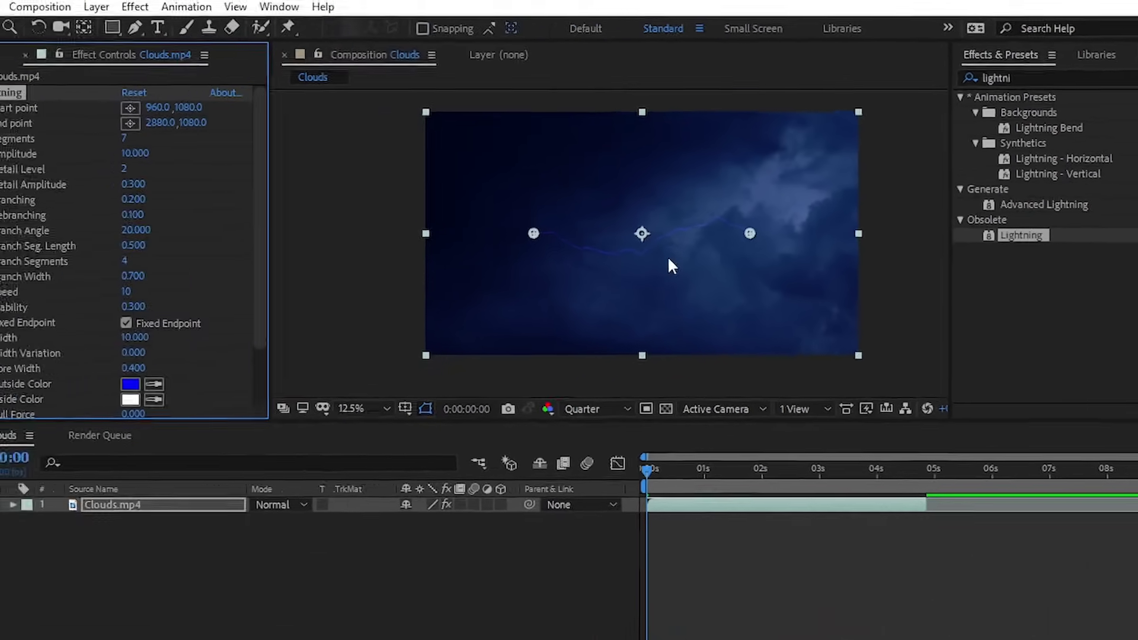
mouse_move(563, 229)
mouse_down()
mouse_move(547, 193)
mouse_move(564, 227)
mouse_up()
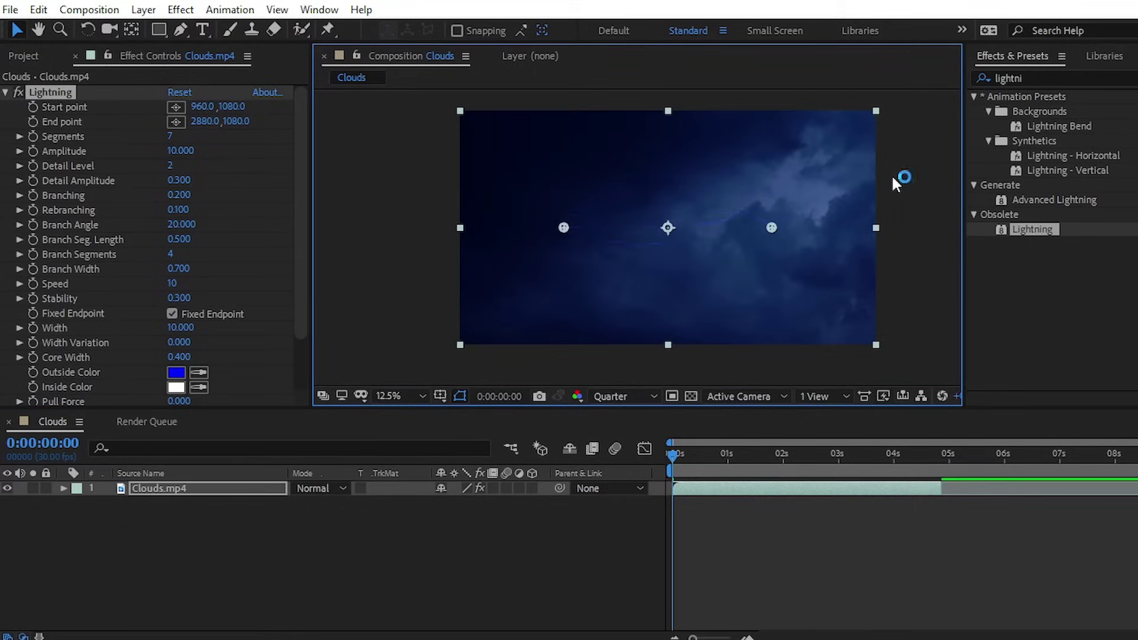
click(60, 91)
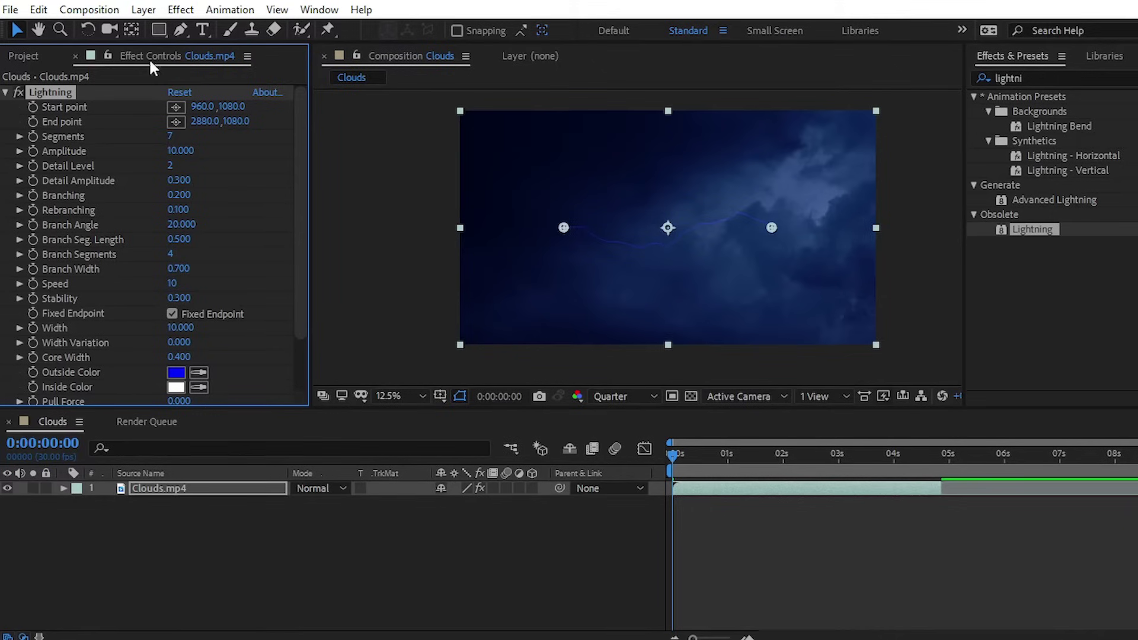
drag(309, 177, 333, 177)
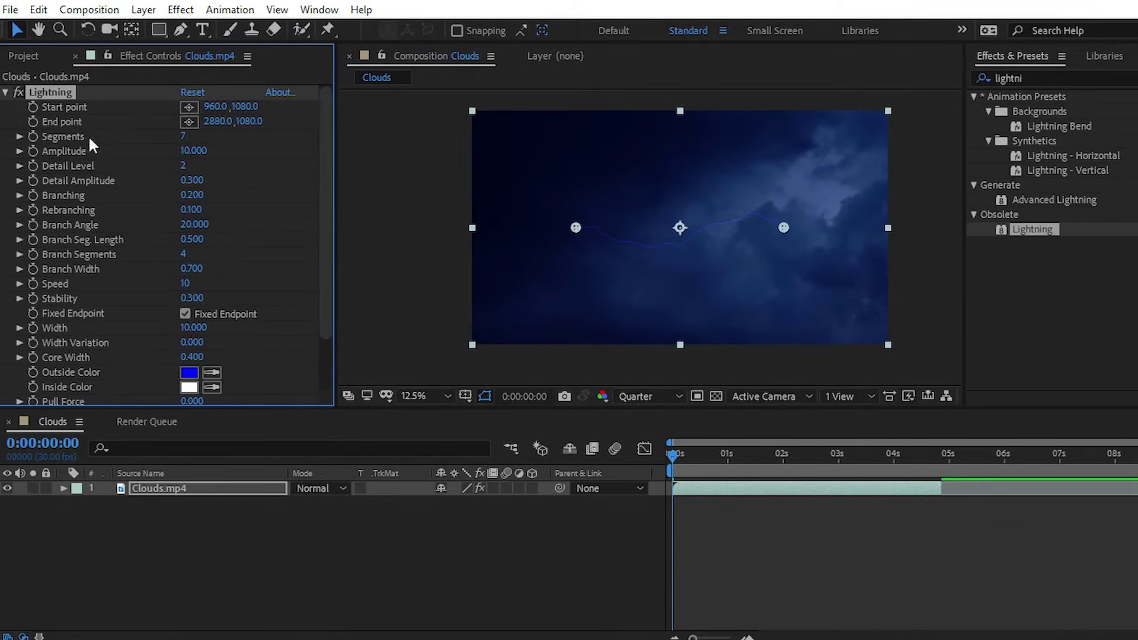
scroll(66, 236, down, 3)
scroll(66, 235, up, 3)
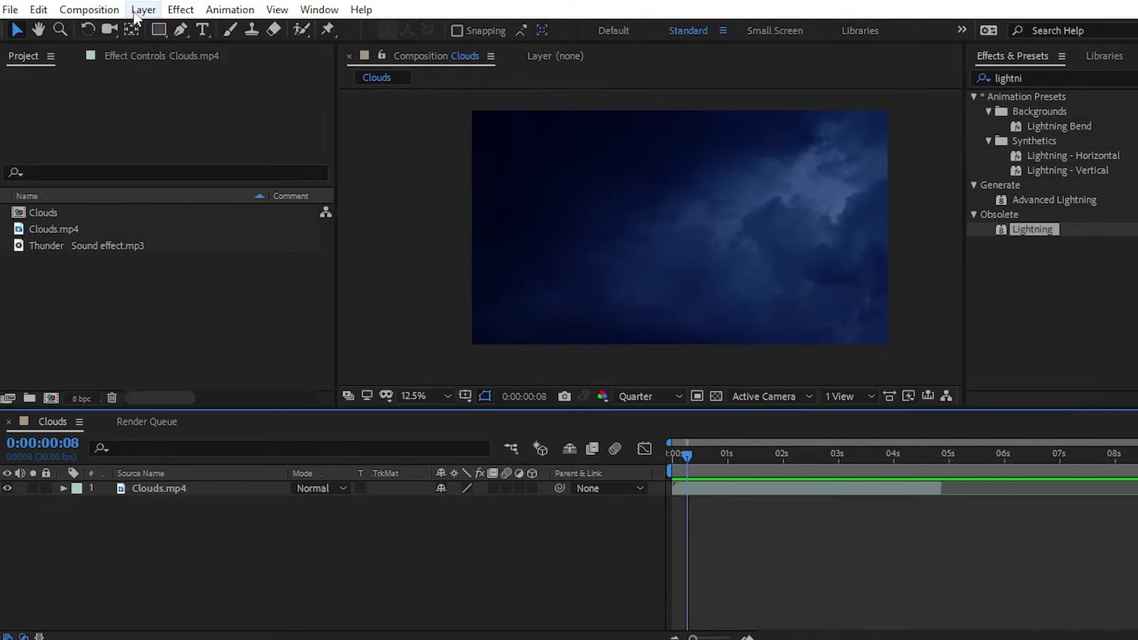
Add Adjustment Layer 1 above Clouds.mp4 and apply the Lightning effect to it.
click(143, 10)
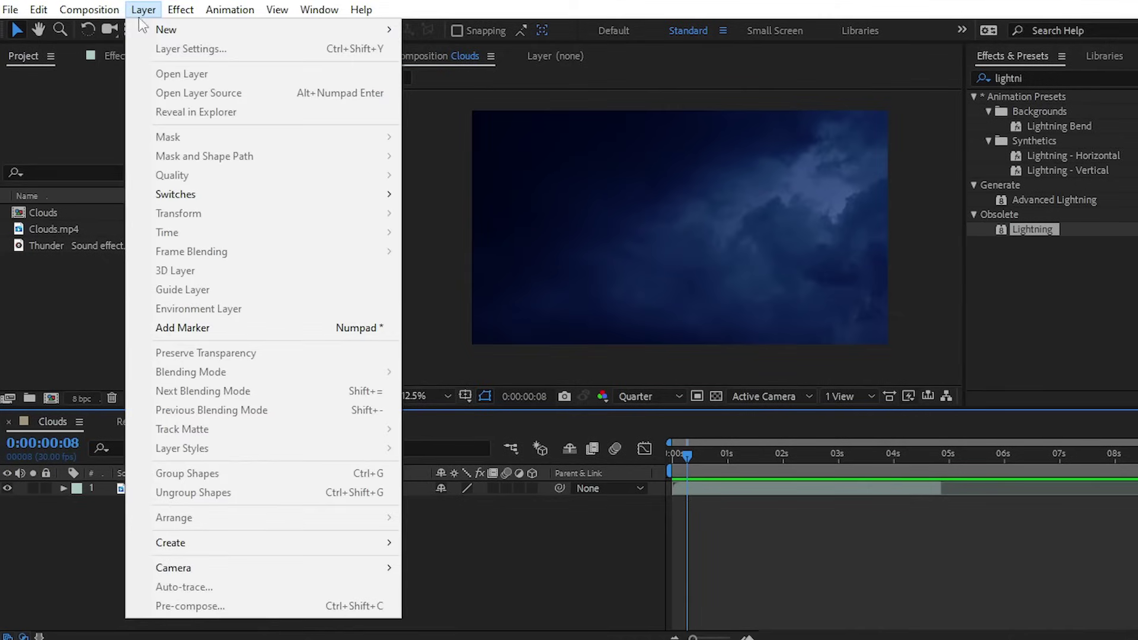
mouse_move(332, 35)
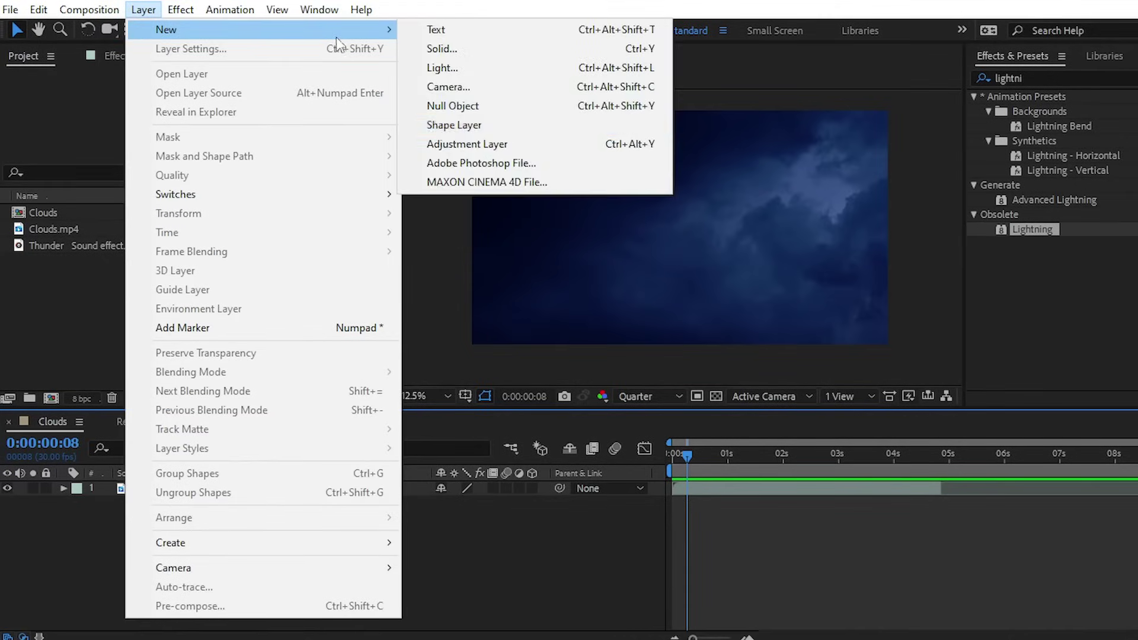
click(449, 145)
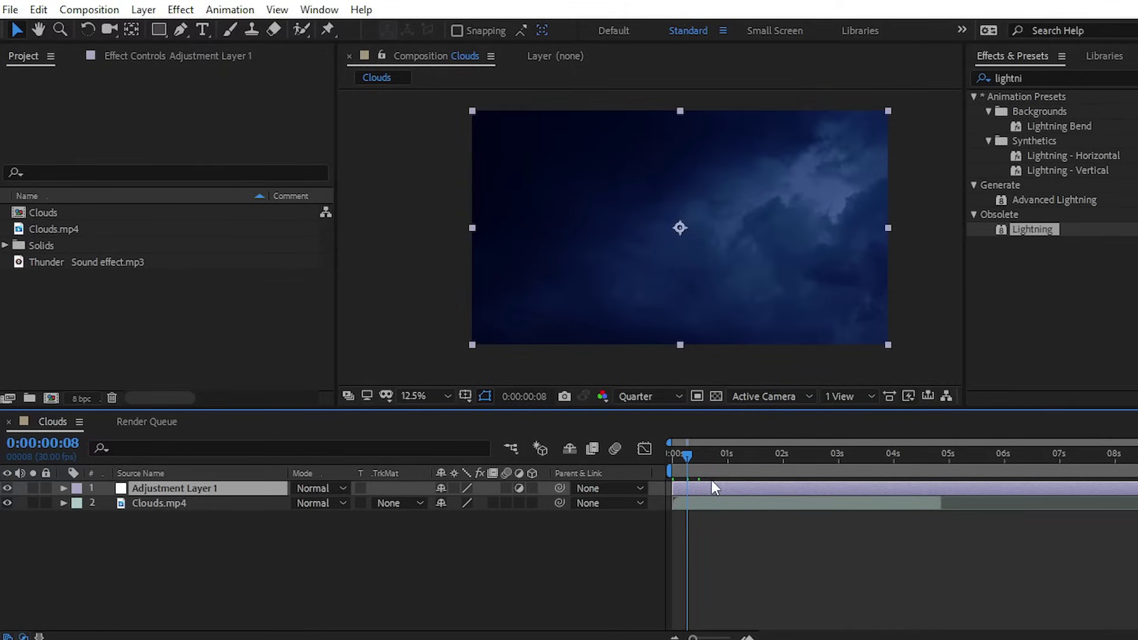
drag(713, 487, 713, 487)
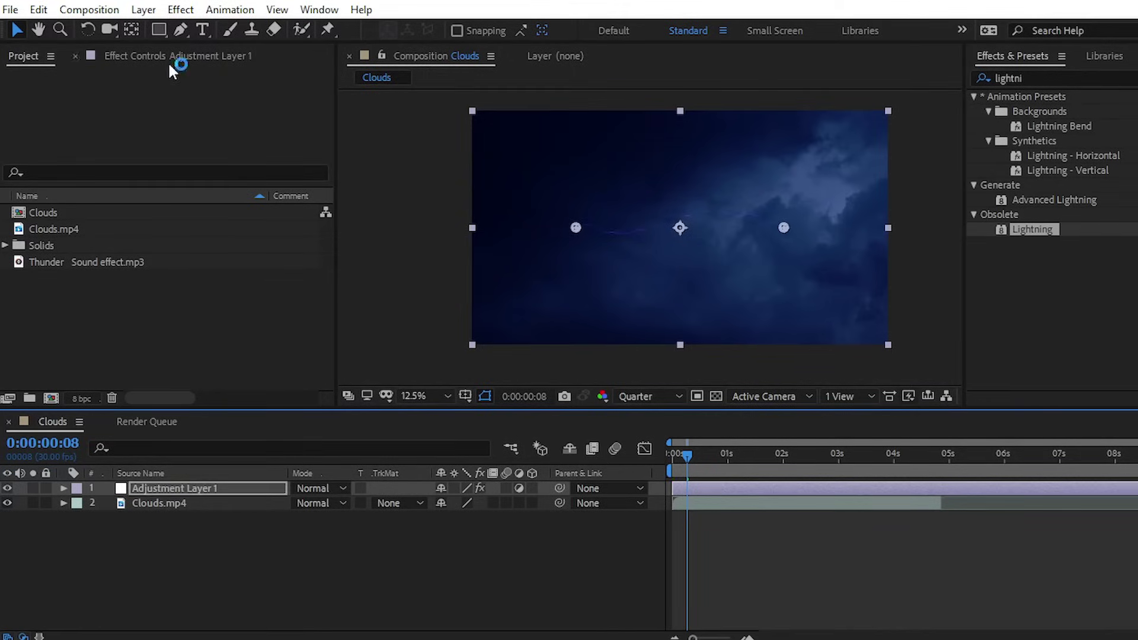
Place the bolt's start point at the top-left (80,-64) and end near centre (1192,976).
drag(335, 240, 348, 239)
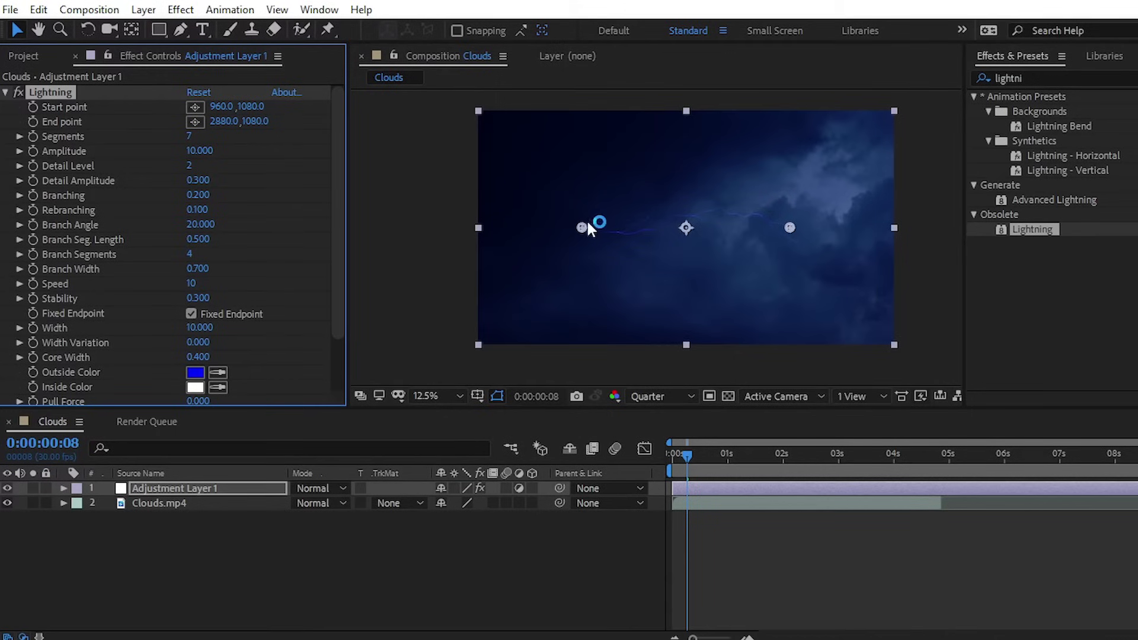
drag(581, 227, 508, 106)
drag(790, 228, 640, 222)
drag(508, 105, 485, 105)
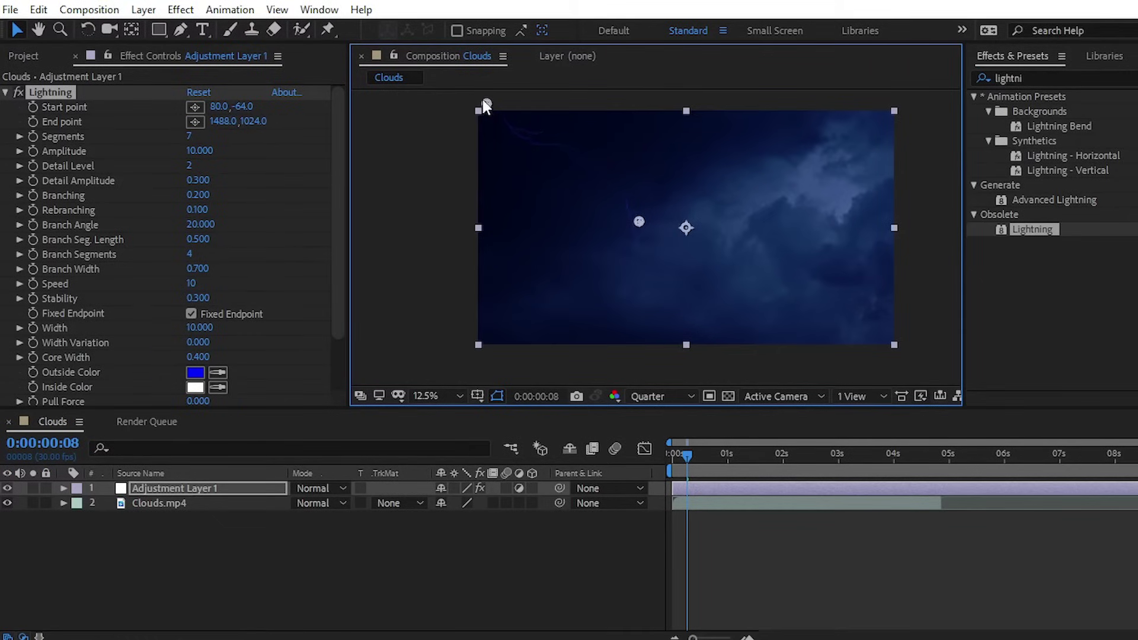
drag(642, 220, 608, 217)
scroll(276, 211, down, 3)
scroll(276, 211, up, 3)
Set the Lightning Detail Level to 8, leaving Detail Amplitude unchanged.
drag(188, 166, 226, 166)
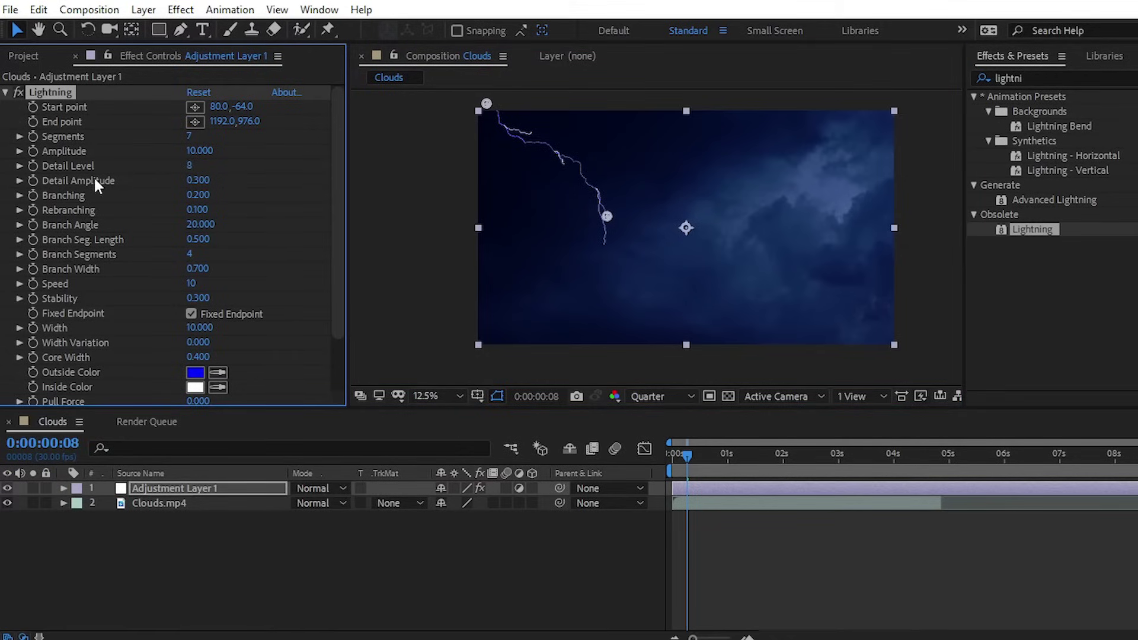
drag(199, 181, 338, 182)
key(ctrl+z)
Set the bolt's Outside Color to near-white FBFBFF and preview from the start.
scroll(299, 203, down, 3)
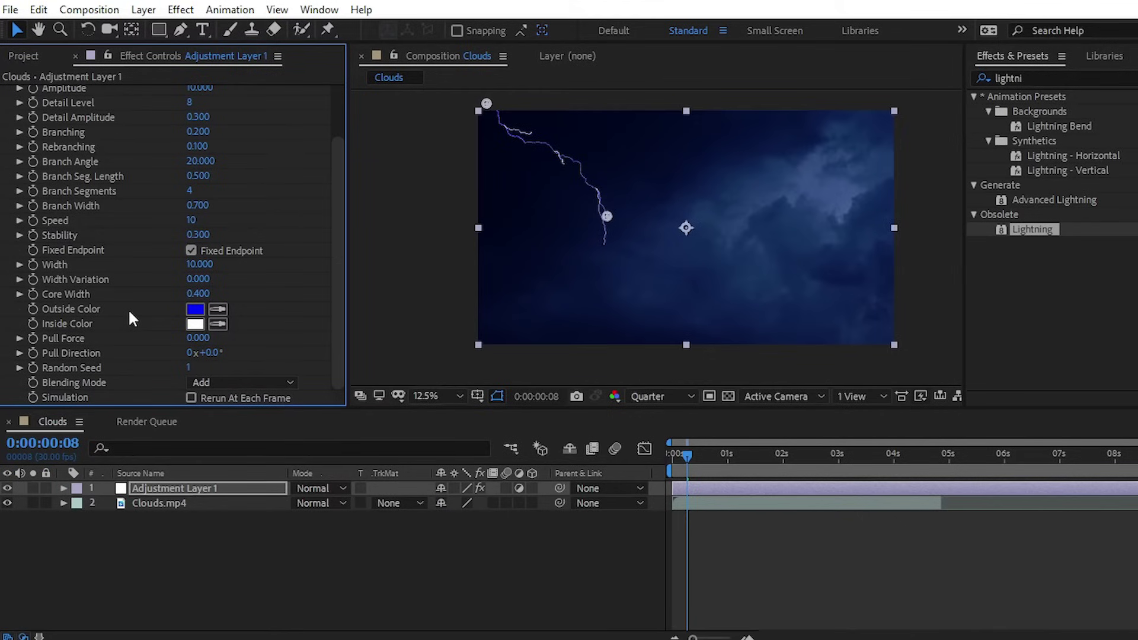
click(196, 309)
drag(254, 399, 134, 320)
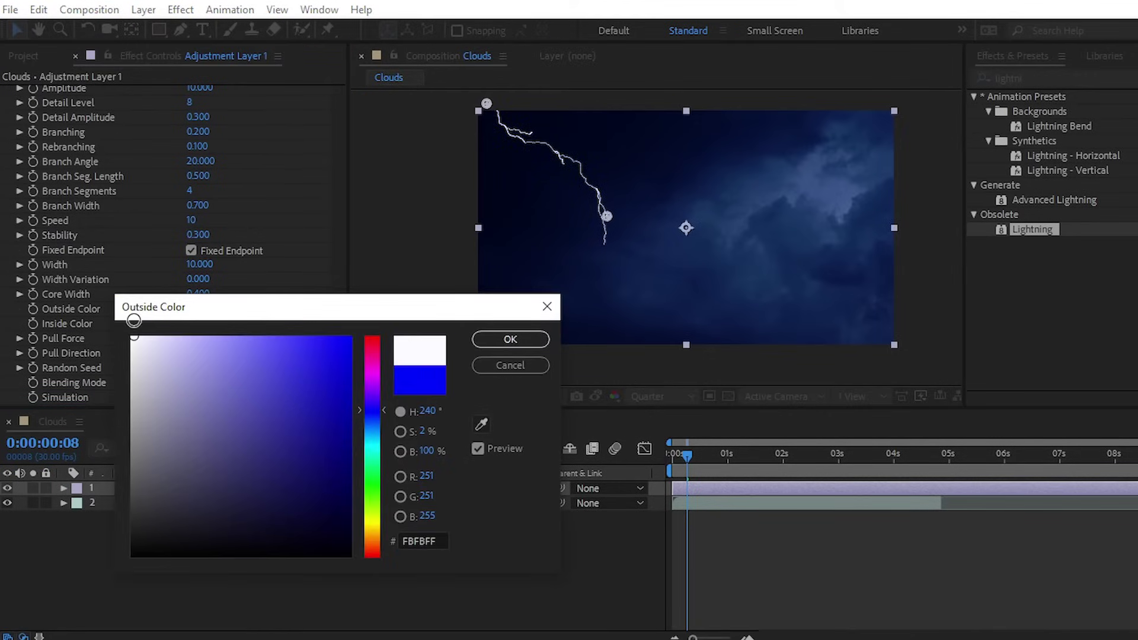
click(501, 338)
drag(688, 458, 673, 455)
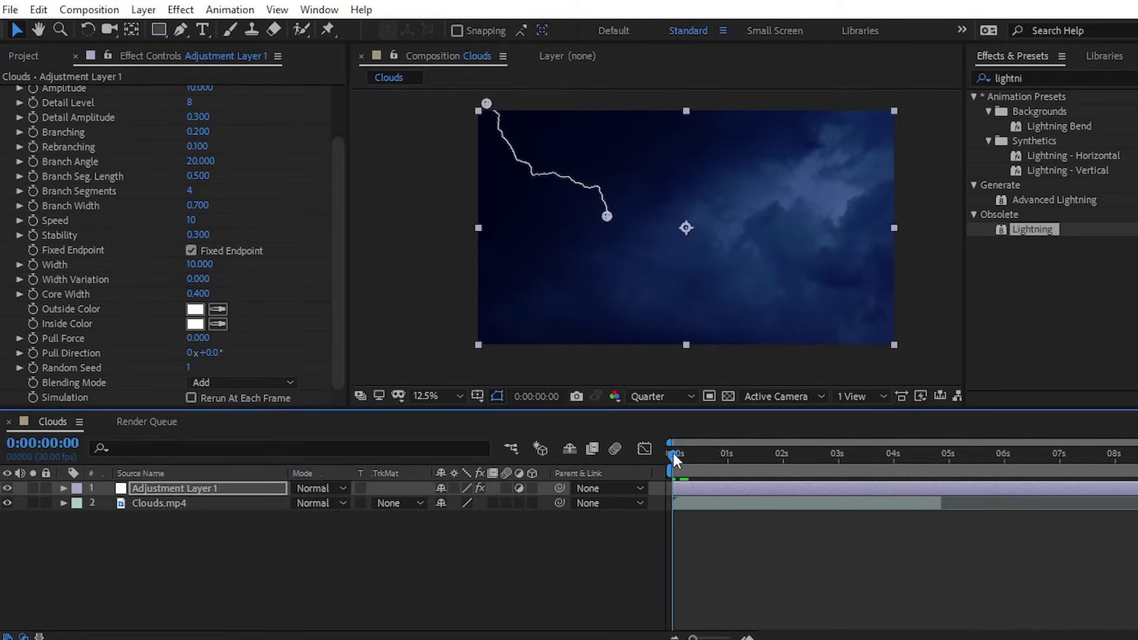
key(space)
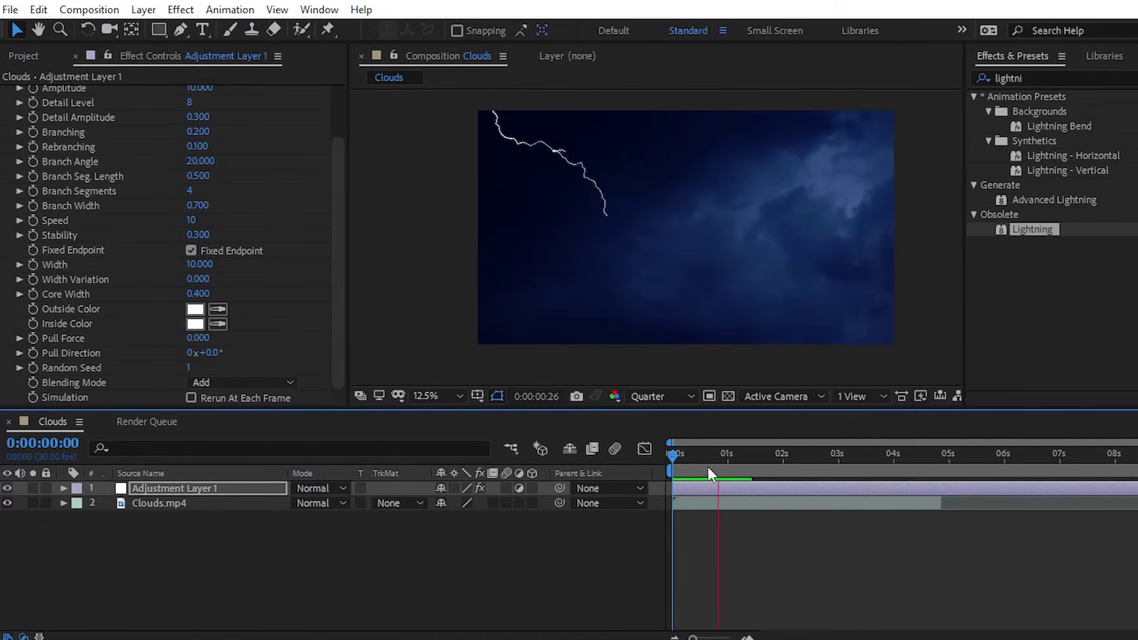
Turn off Fixed Endpoint, shift the bolt's end point right, and scrub to check its motion.
key(space)
key(space)
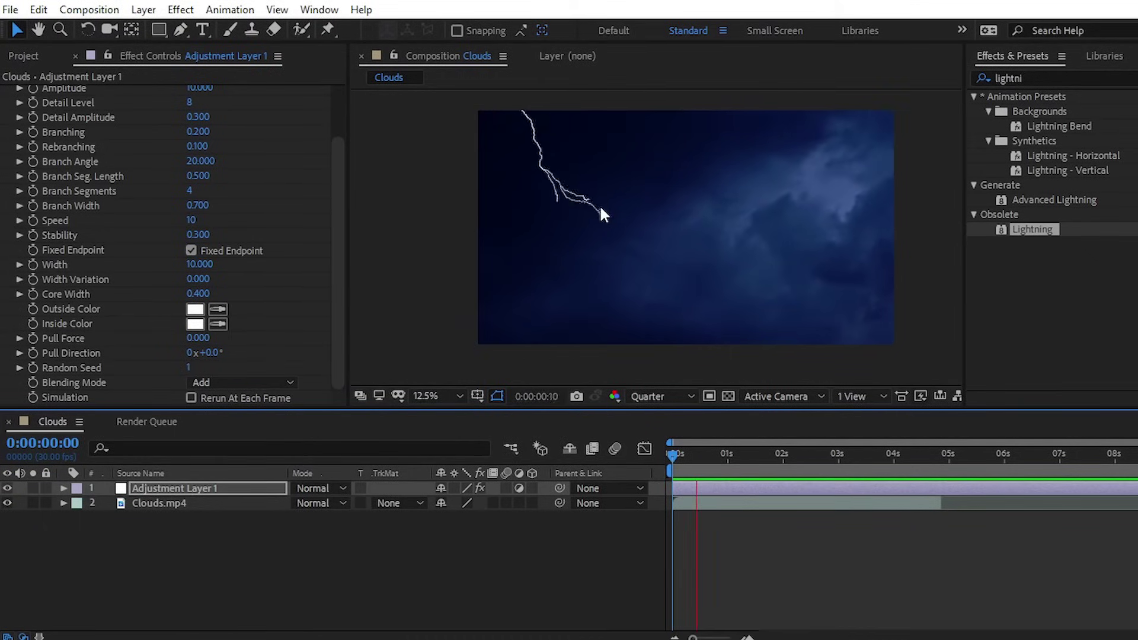
mouse_move(737, 461)
mouse_down()
mouse_move(704, 456)
mouse_move(734, 456)
mouse_up()
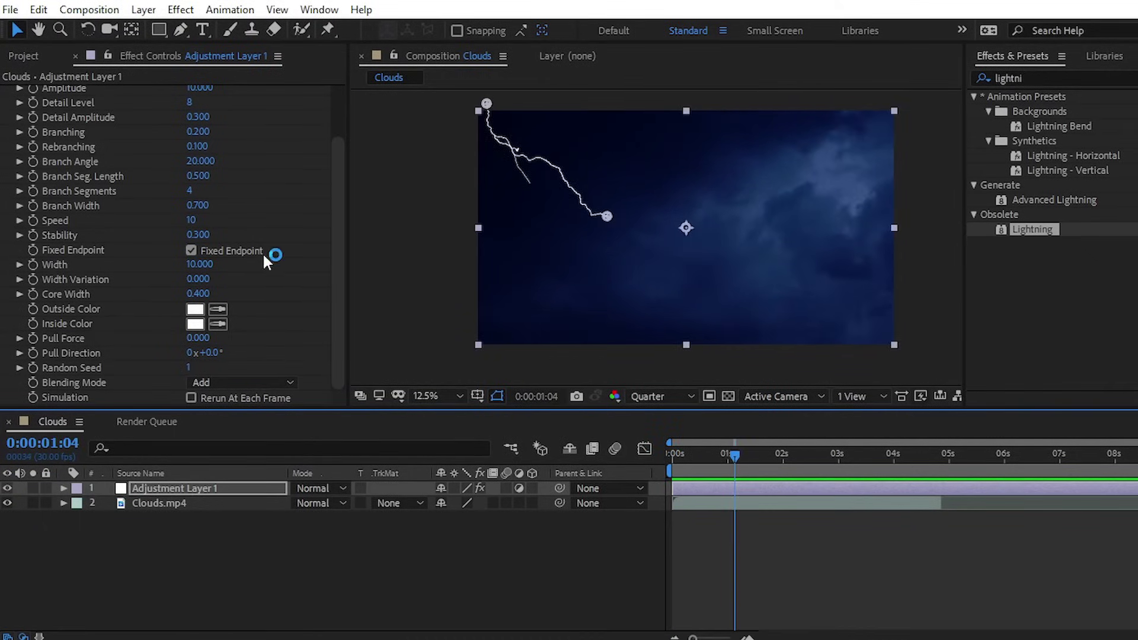
click(83, 251)
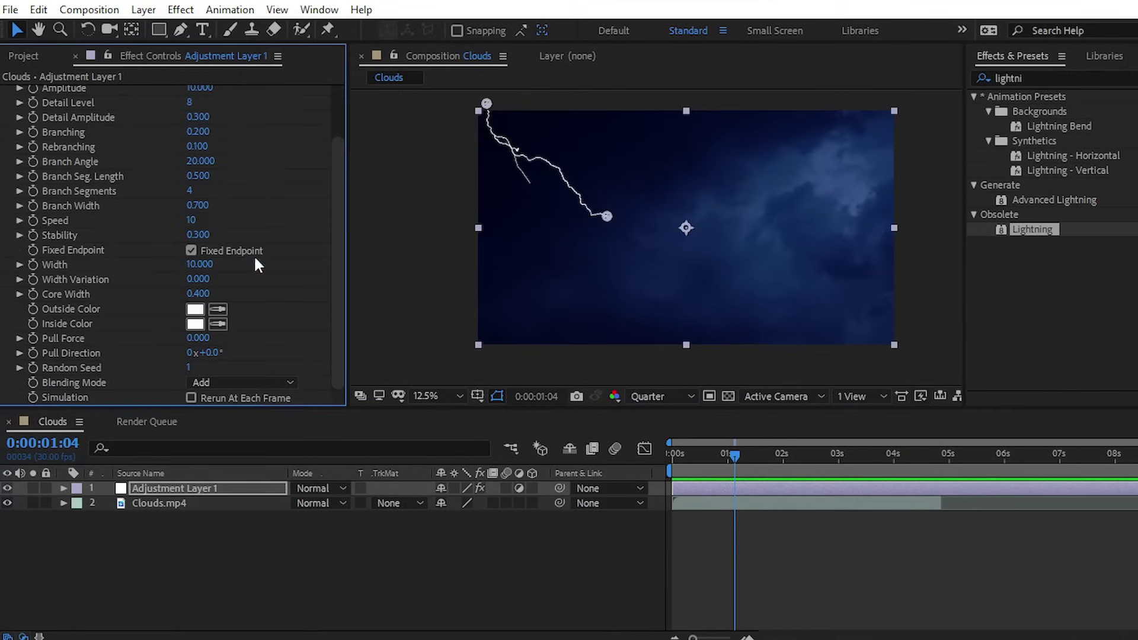
click(191, 250)
drag(610, 216, 632, 216)
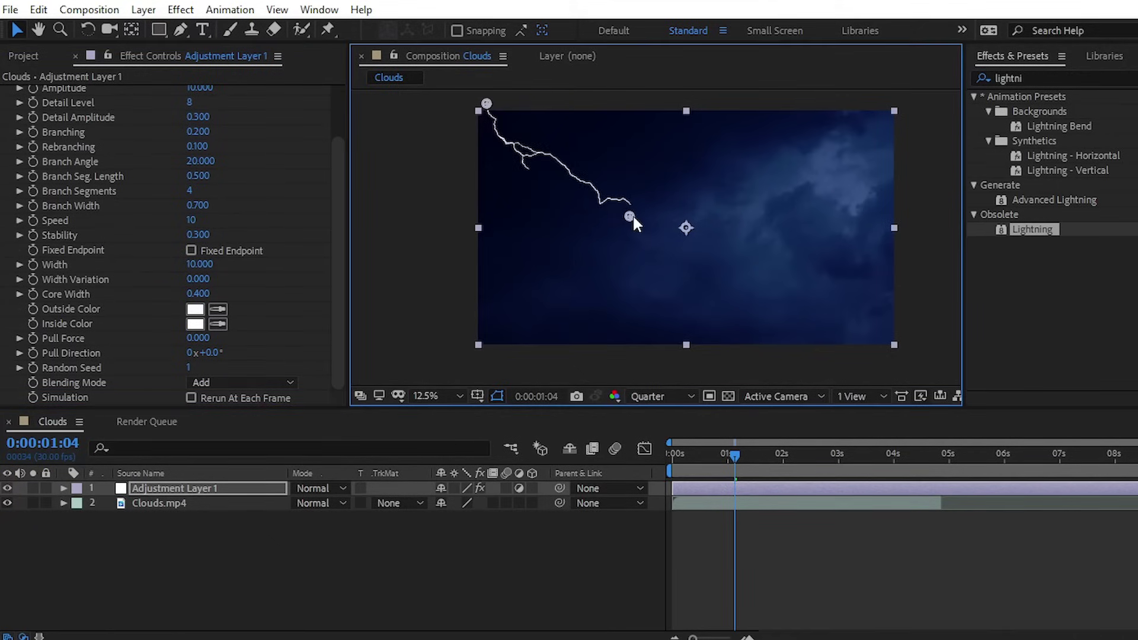
drag(723, 461, 660, 454)
drag(731, 454, 645, 463)
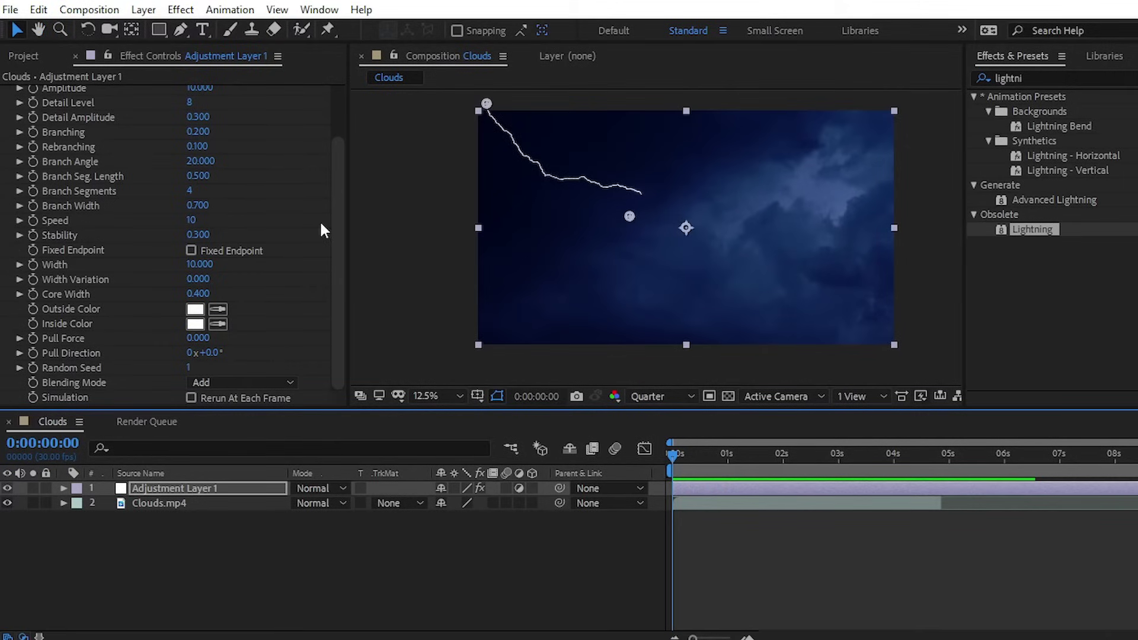
Try Lightning Speed values of 5 and then 3, previewing the result.
click(195, 217)
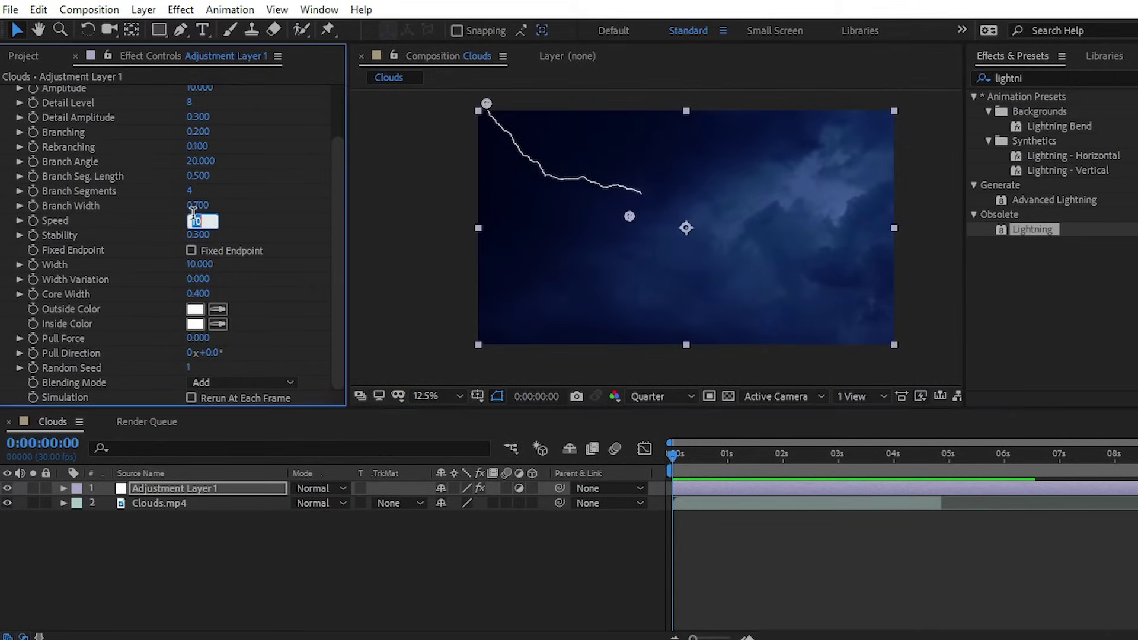
text(5)
key(Return)
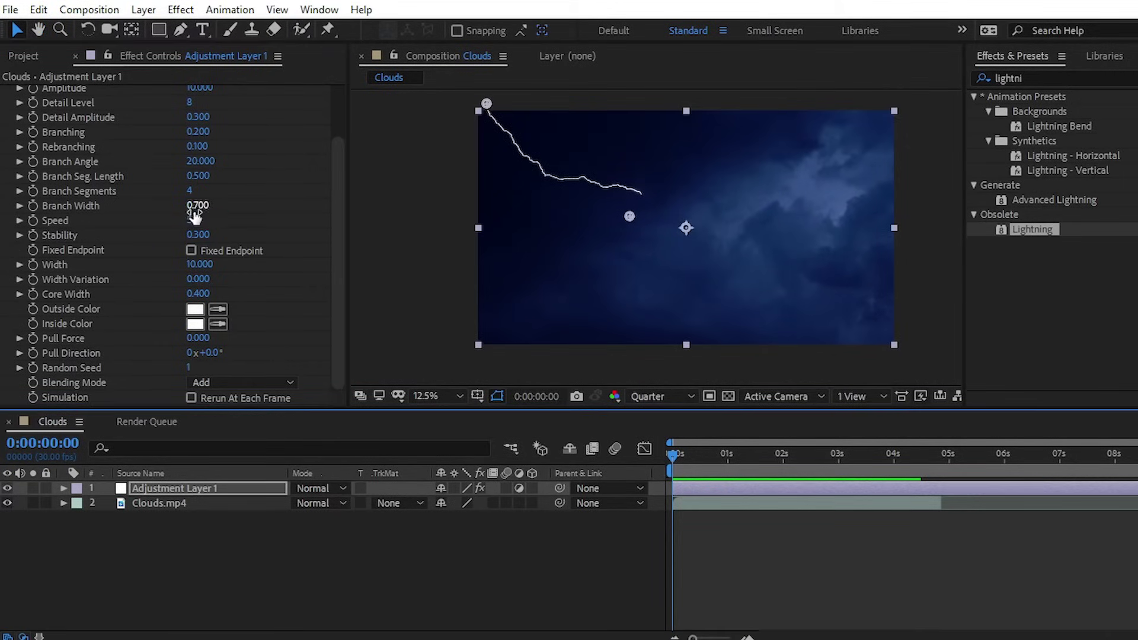
click(192, 217)
text(3)
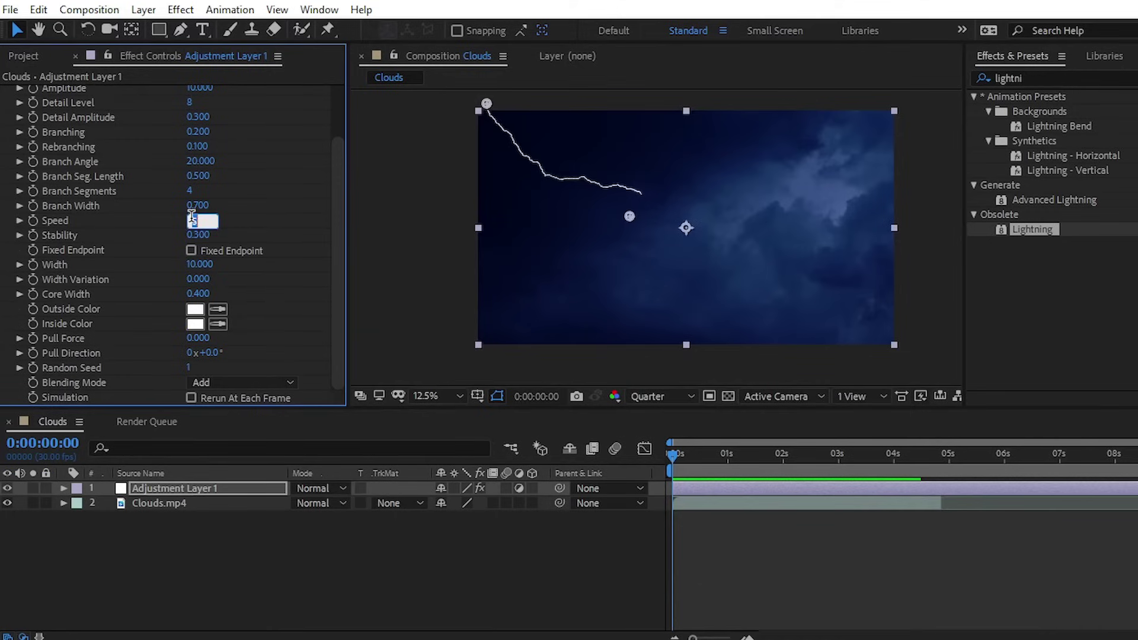
key(Return)
click(734, 569)
key(space)
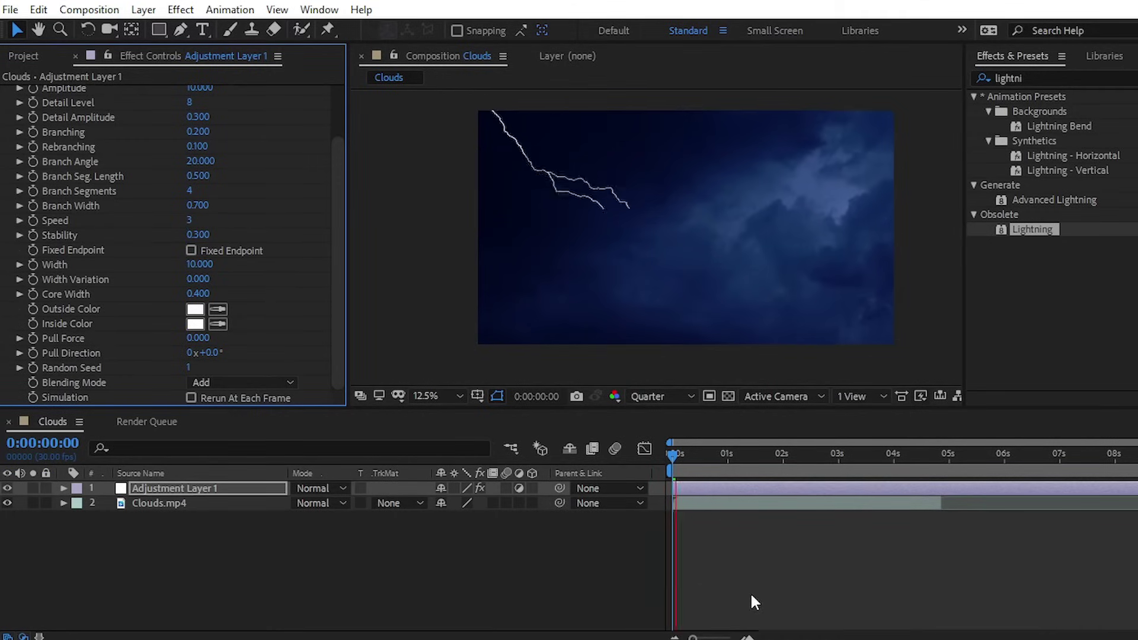
scroll(295, 243, up, 3)
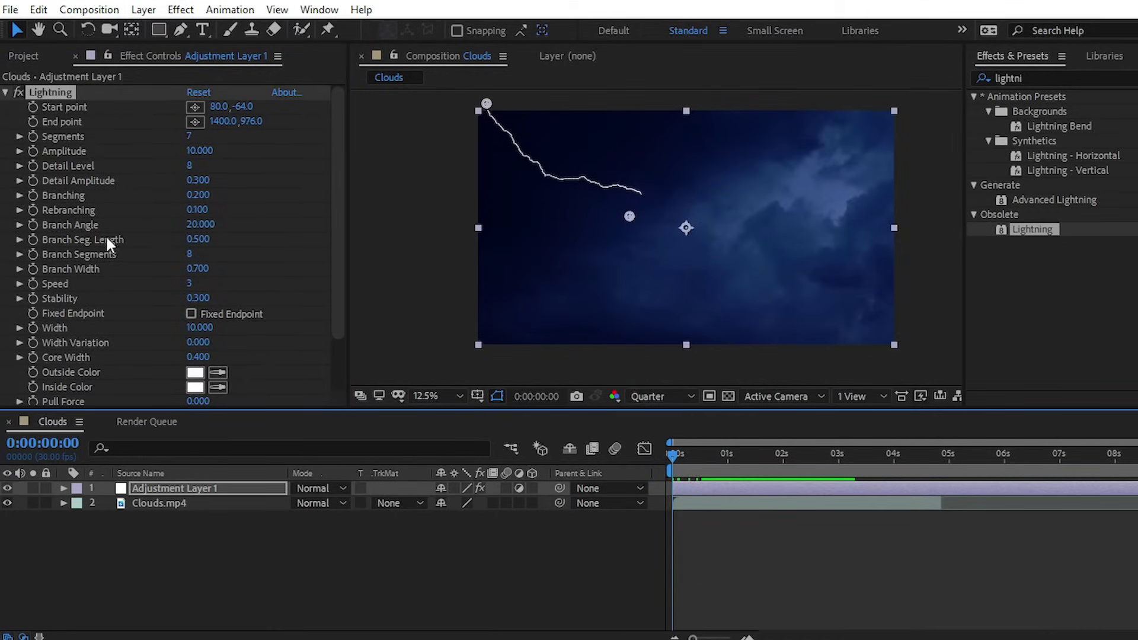
Set Branch Segments to 8 and preview the lightning.
click(207, 260)
click(189, 254)
key(Return)
key(space)
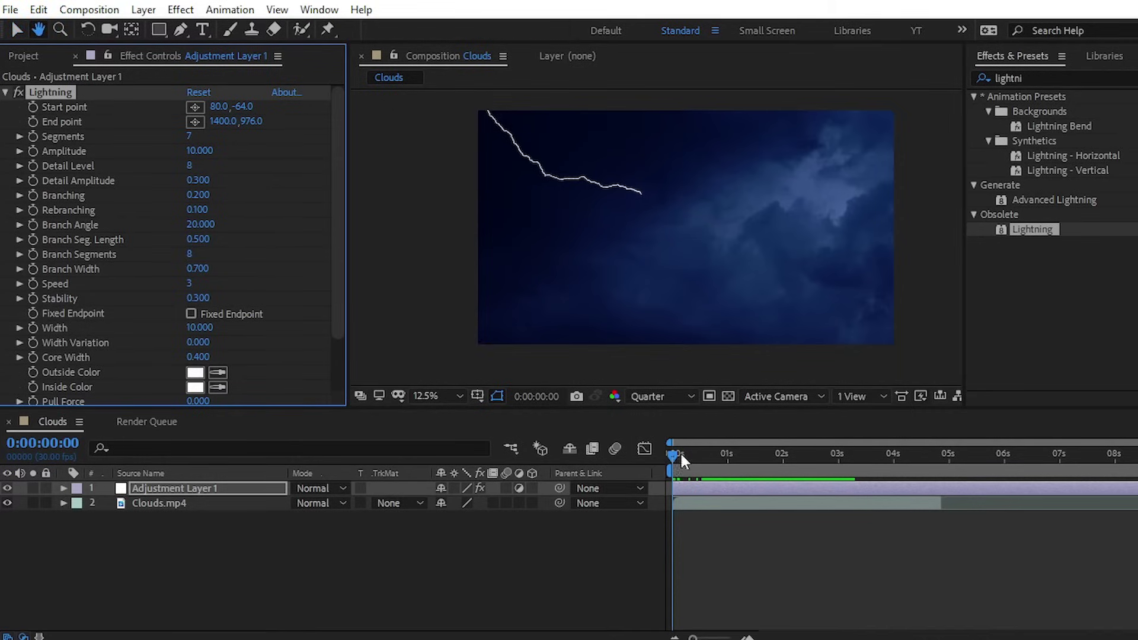
click(659, 457)
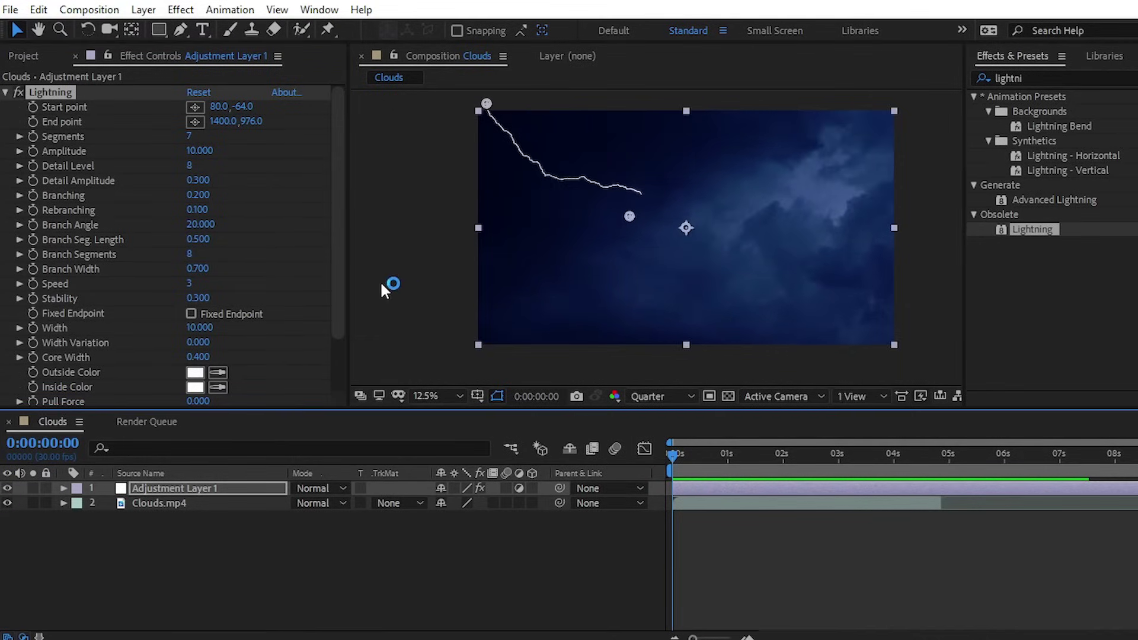
Settle the lightning Speed at 5 after trying 1, then clear the effects search.
click(190, 284)
text(1)
key(Return)
key(space)
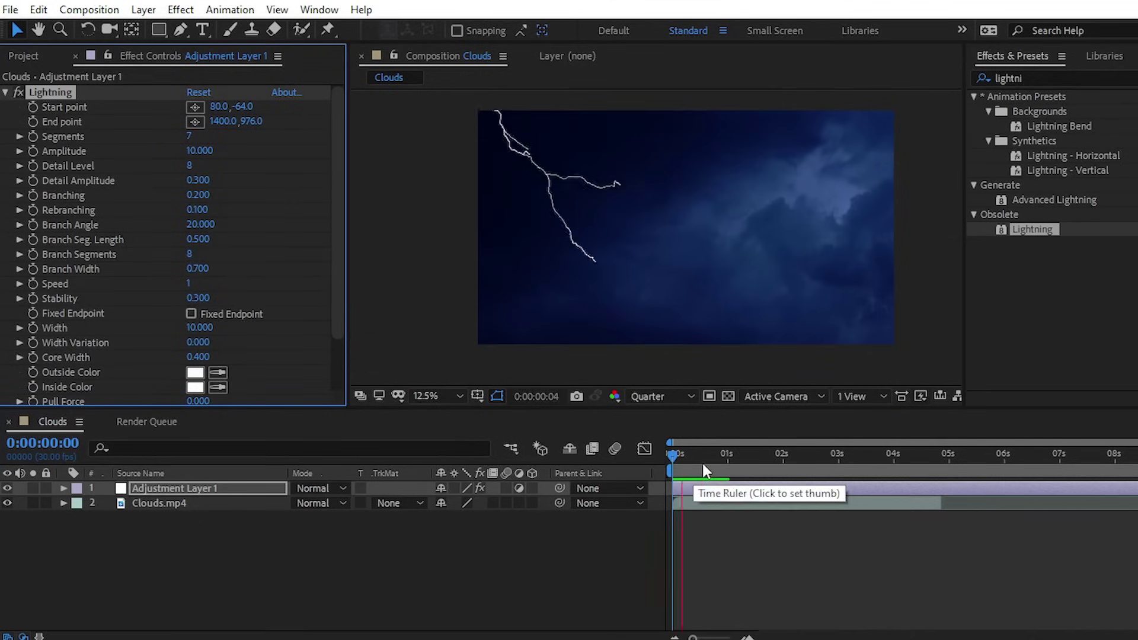
click(190, 285)
text(5)
key(Return)
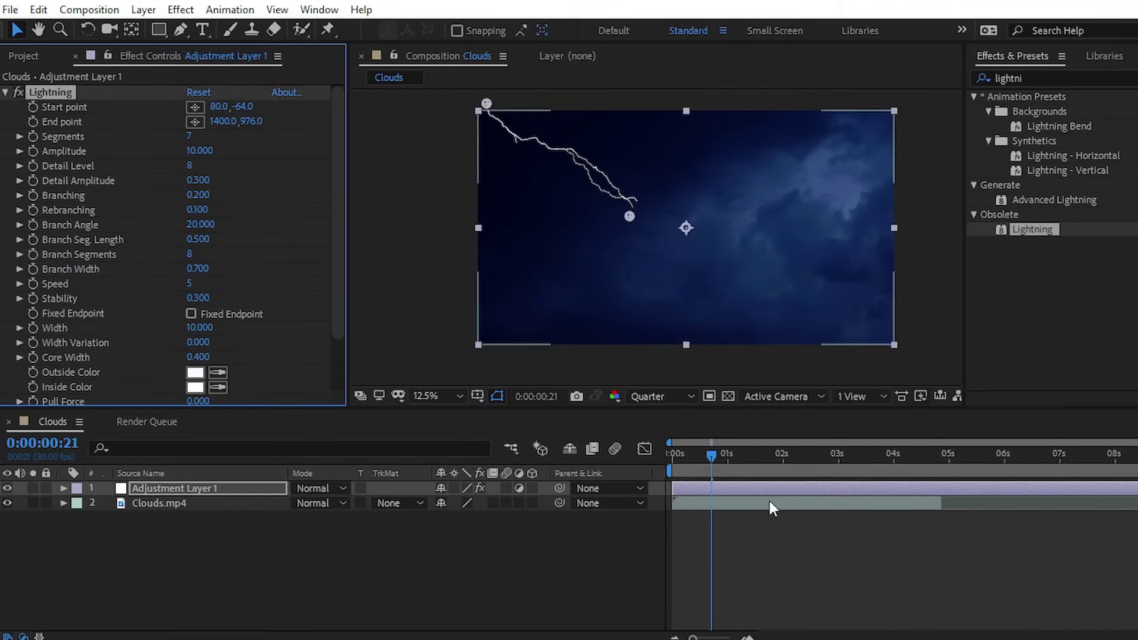
drag(701, 454, 661, 444)
scroll(310, 271, down, 3)
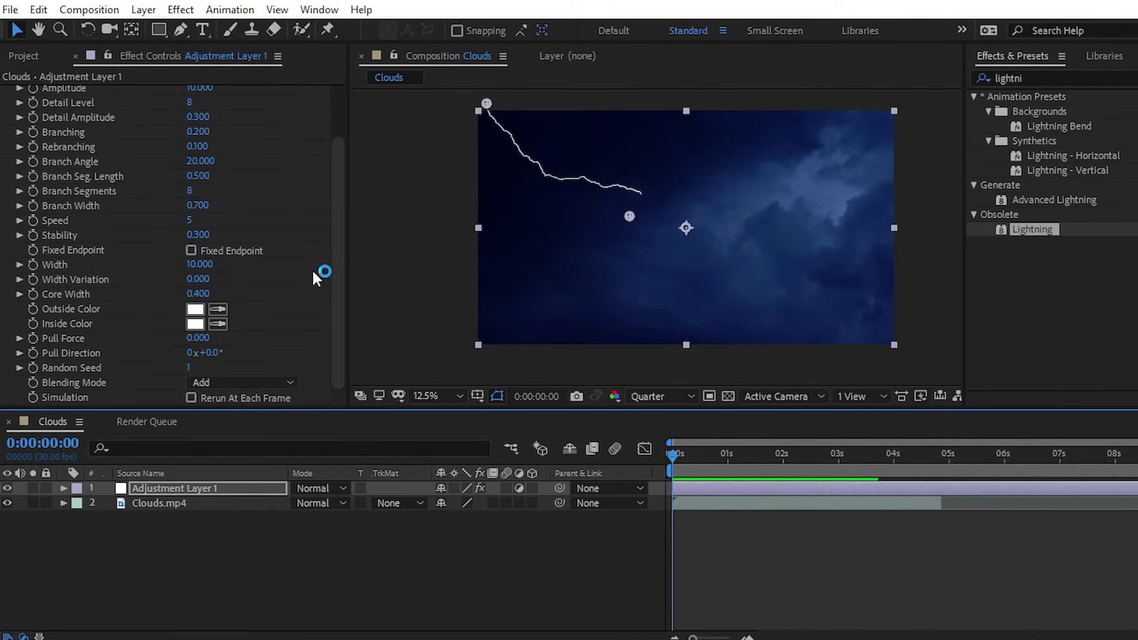
mouse_move(671, 448)
mouse_down()
mouse_move(703, 448)
mouse_move(679, 453)
mouse_up()
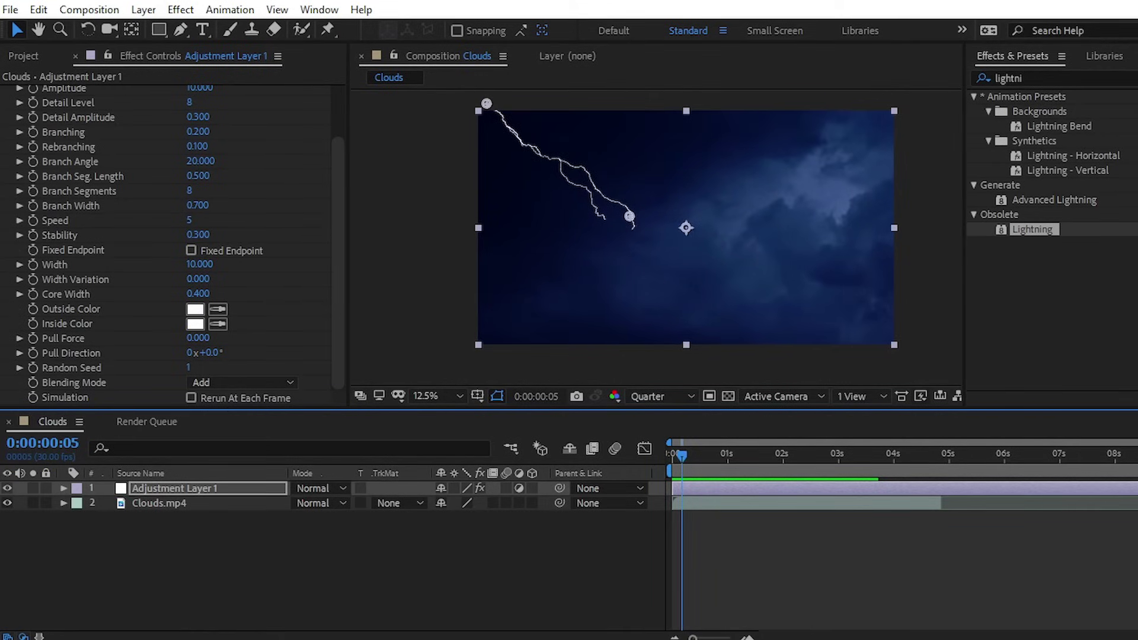
click(1129, 77)
key(ctrl+f)
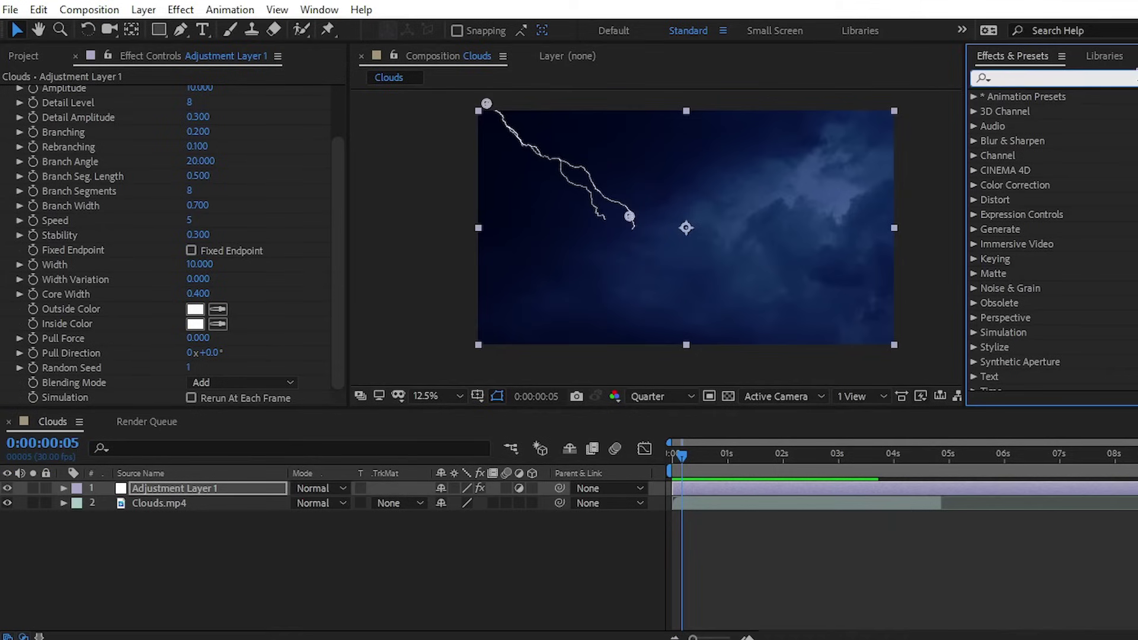
Apply Glow to Adjustment Layer 1 with Radius 65 and Intensity 4.9.
text(glow)
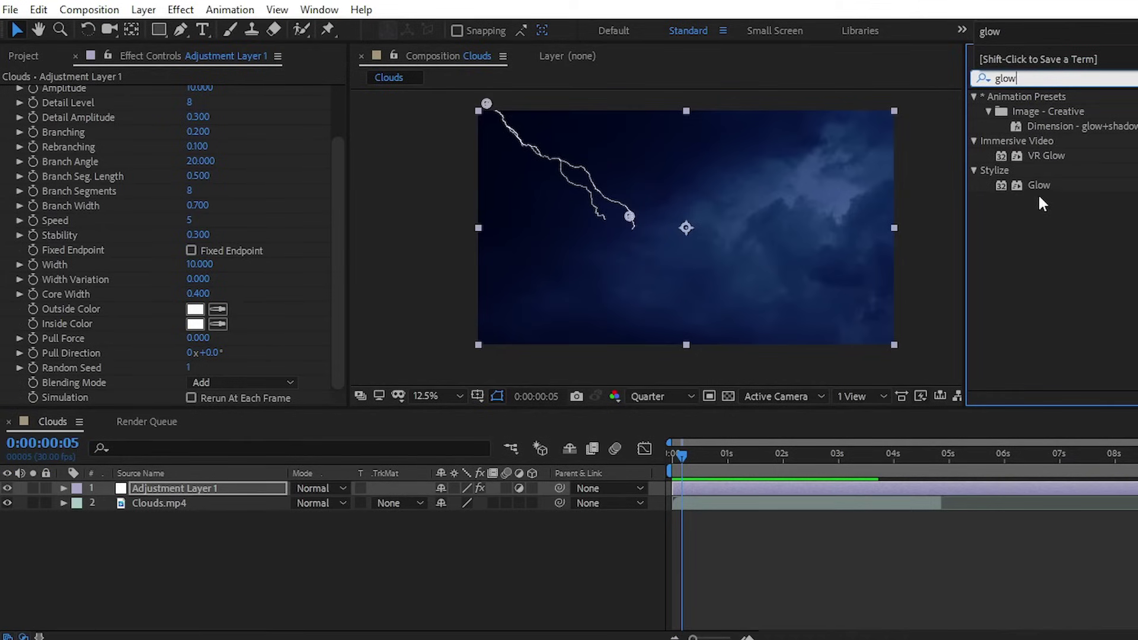
drag(1039, 185, 172, 488)
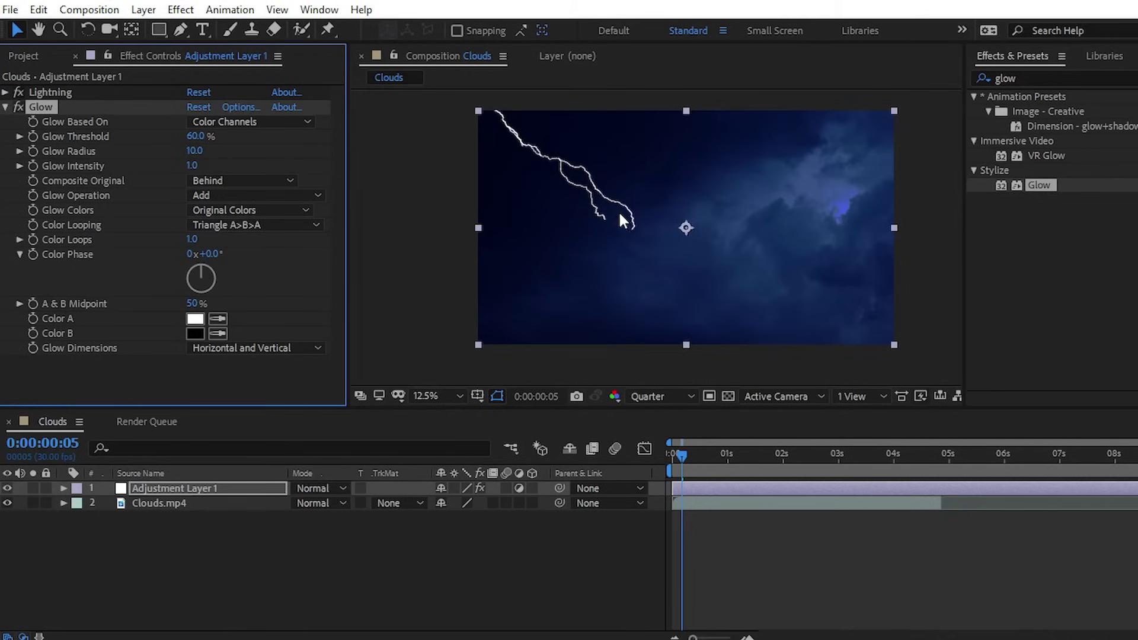
drag(195, 151, 193, 169)
click(195, 151)
text(65)
key(Return)
drag(198, 162, 262, 161)
drag(517, 127, 426, 140)
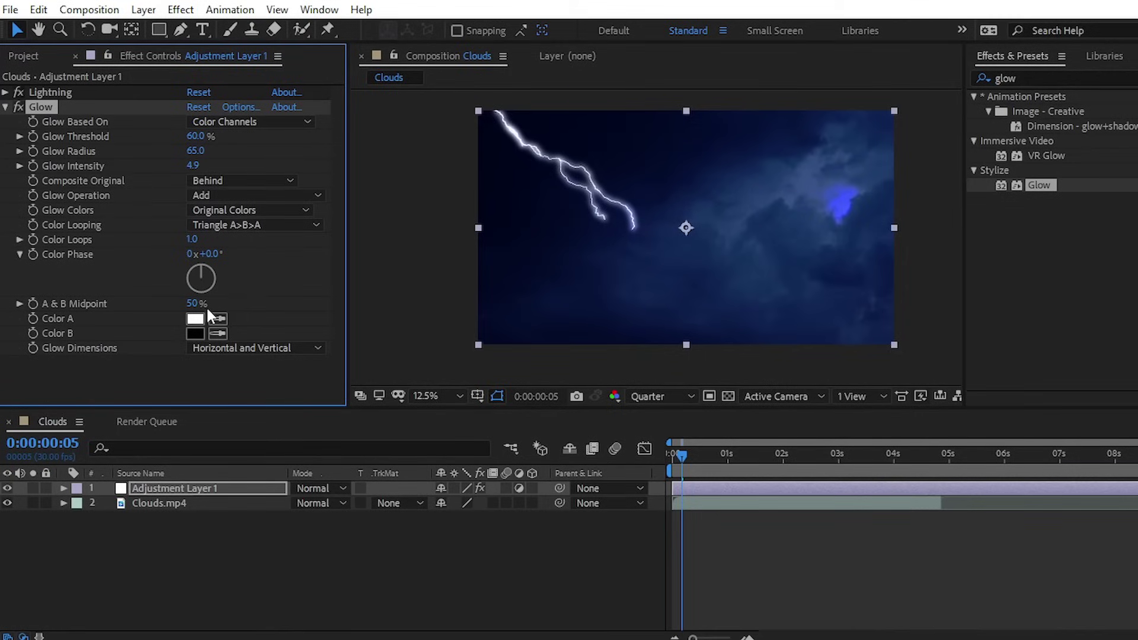
Start picking a bright blue Color A (27B0FF) for the glow.
click(194, 320)
text(942A2A)
drag(355, 522, 375, 433)
mouse_move(288, 428)
mouse_down()
mouse_move(280, 312)
mouse_move(318, 312)
mouse_up()
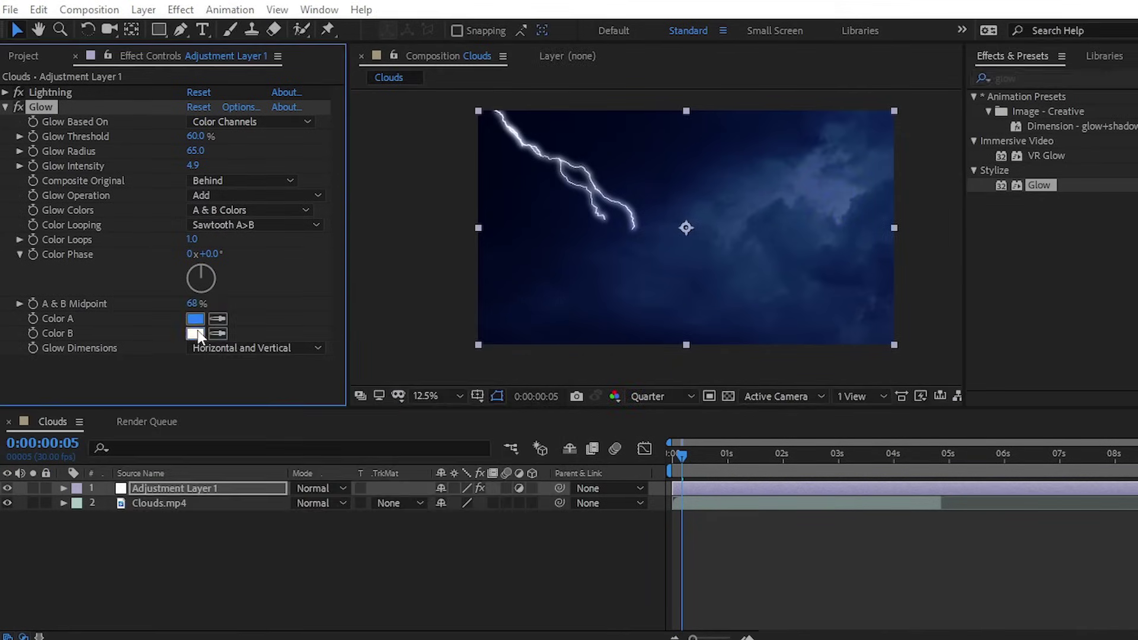
Set the glow's Color A to pure white and Color B to pale lavender blue.
click(198, 335)
drag(374, 433, 372, 417)
click(300, 371)
click(509, 339)
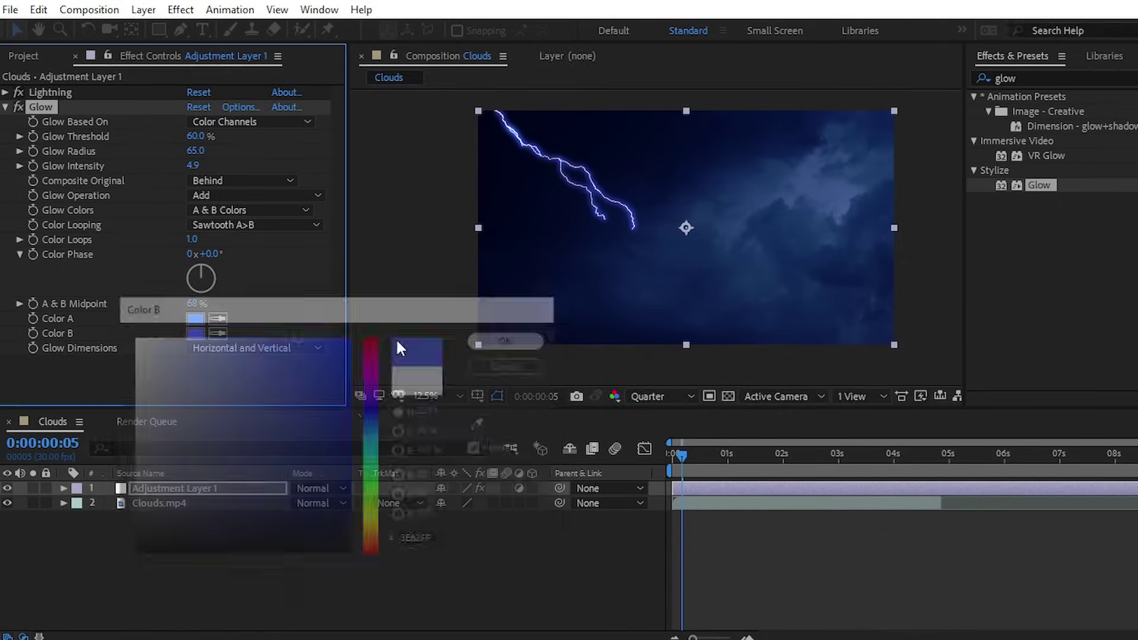
click(195, 318)
drag(279, 348, 108, 296)
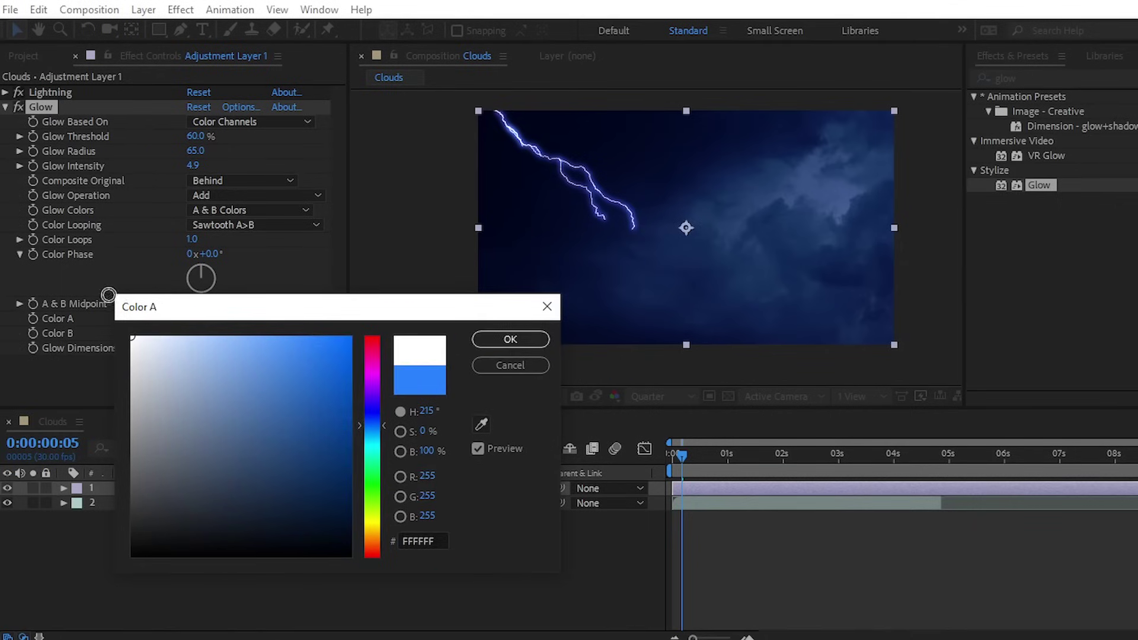
click(500, 340)
click(196, 333)
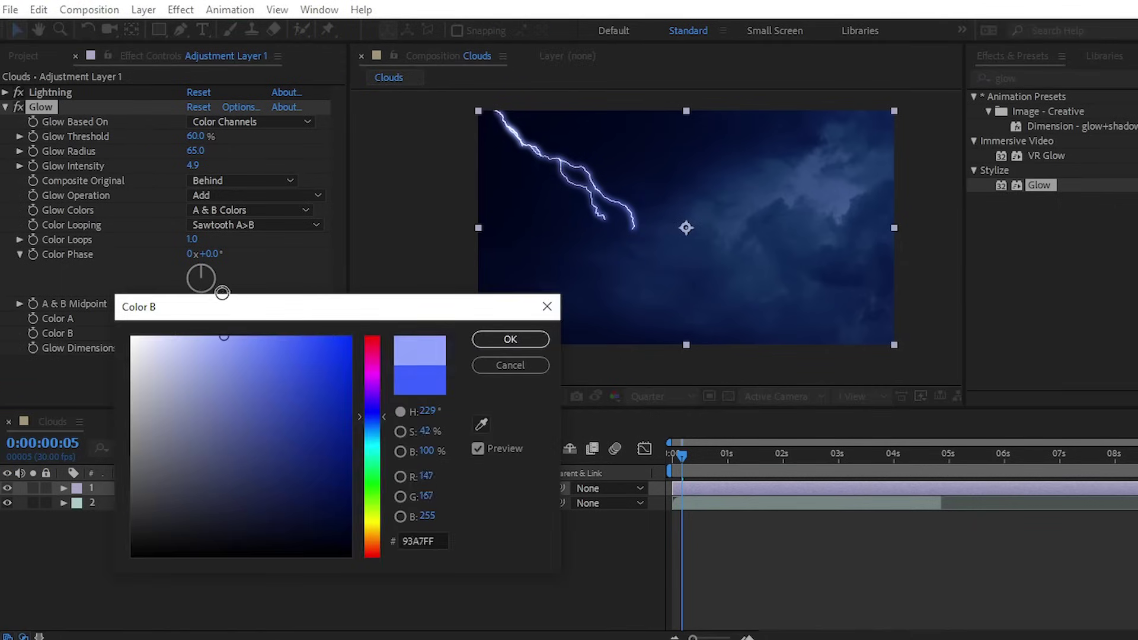
click(524, 340)
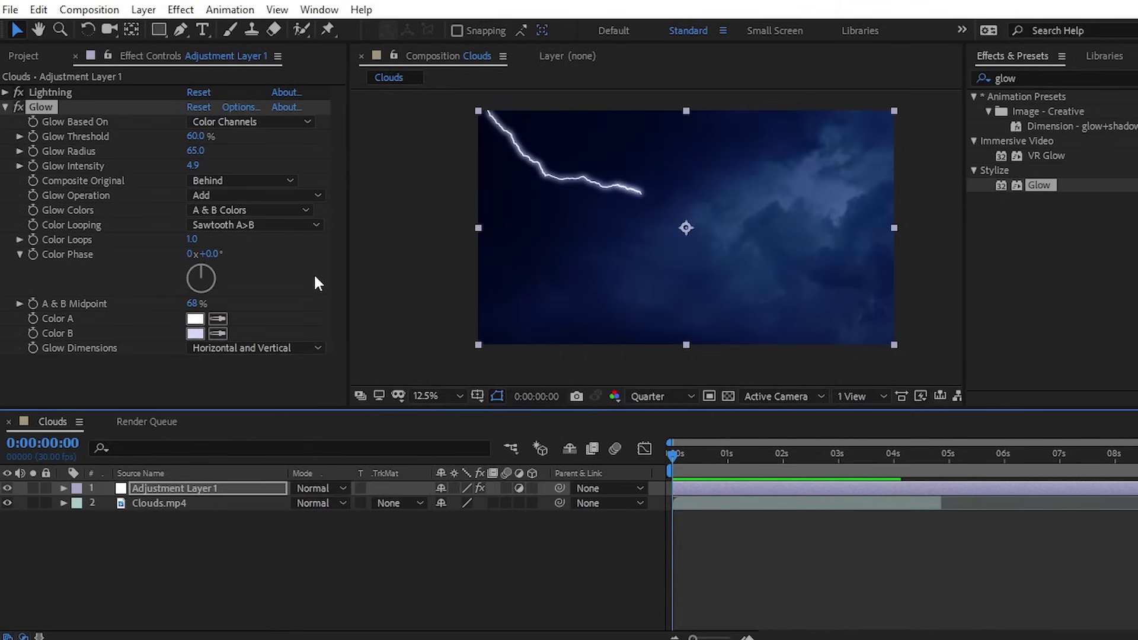
Preview the glowing bolt, then trim Adjustment Layer 1 to start around 0:00:00:15.
key(space)
key(space)
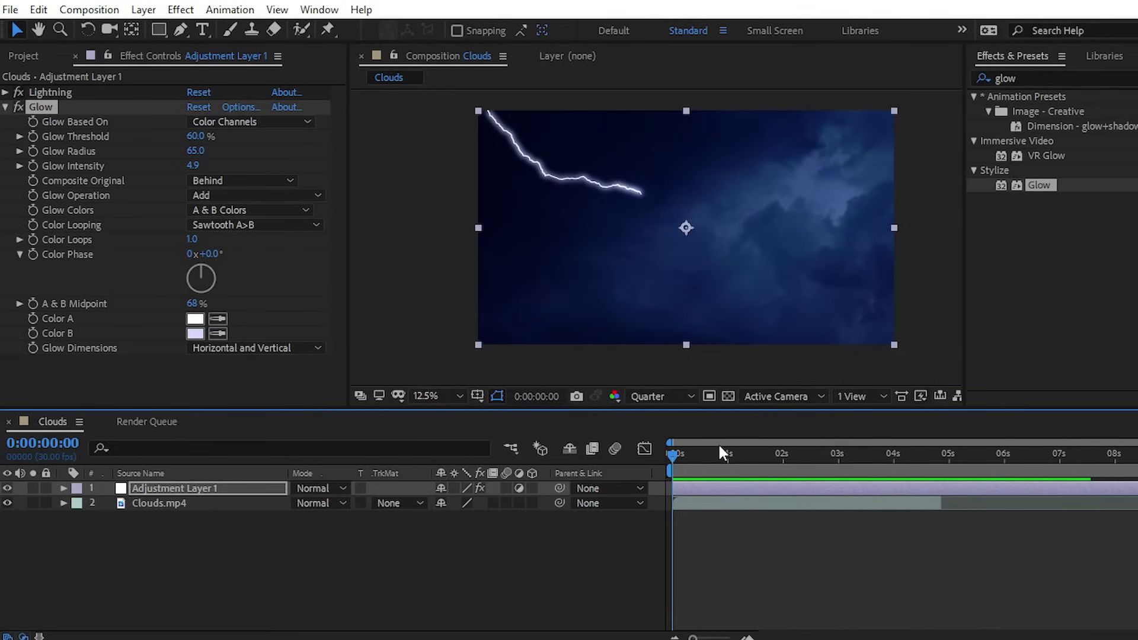
click(201, 489)
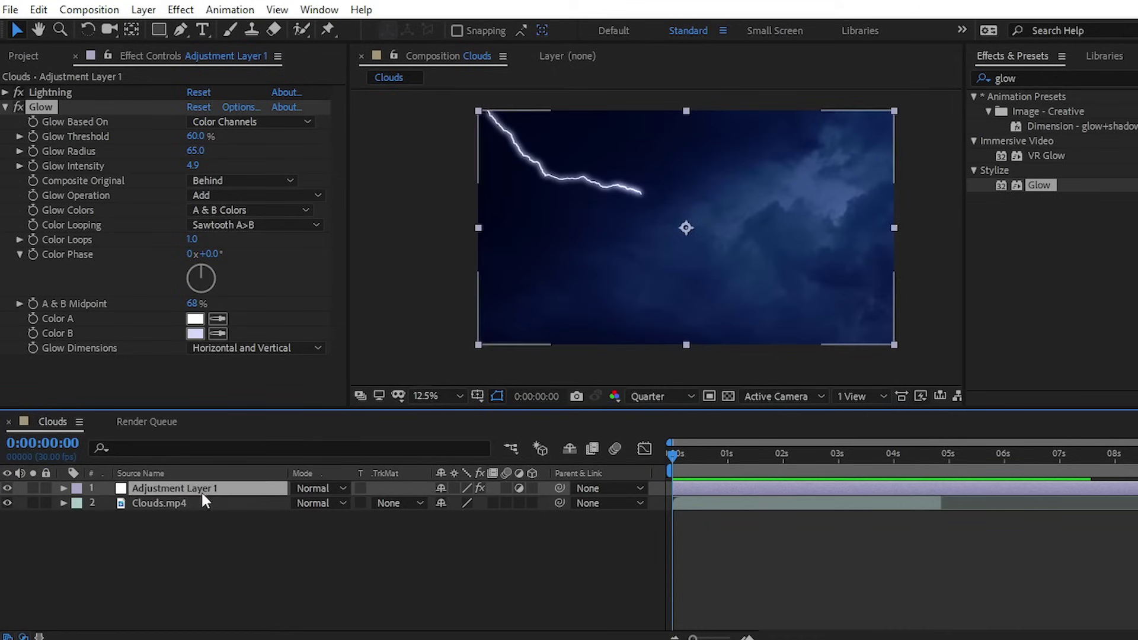
key(space)
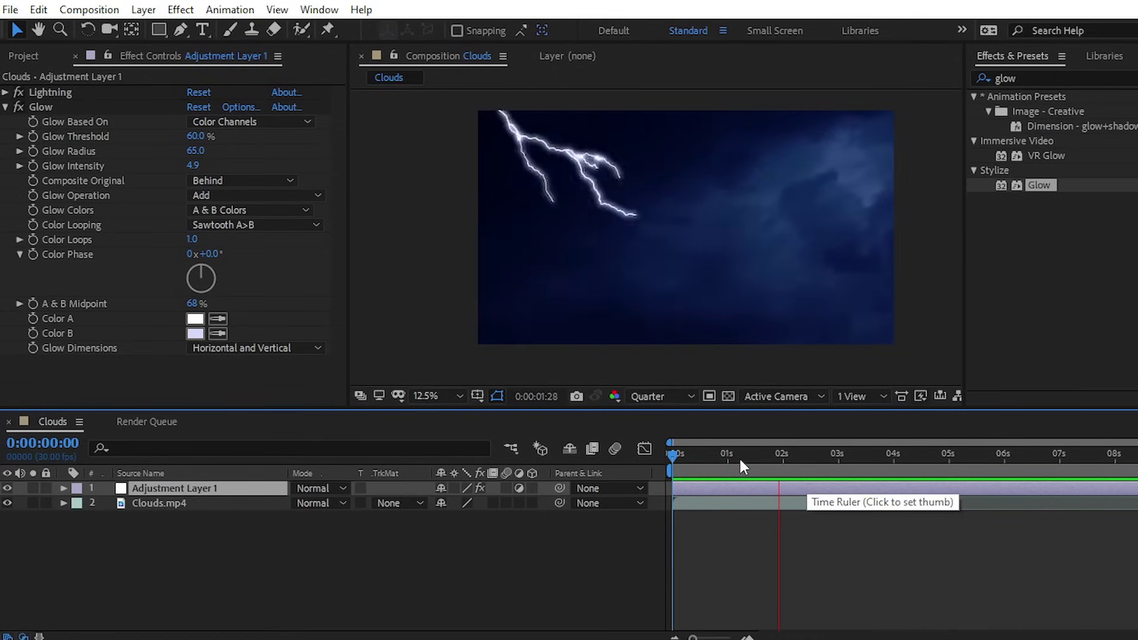
key(space)
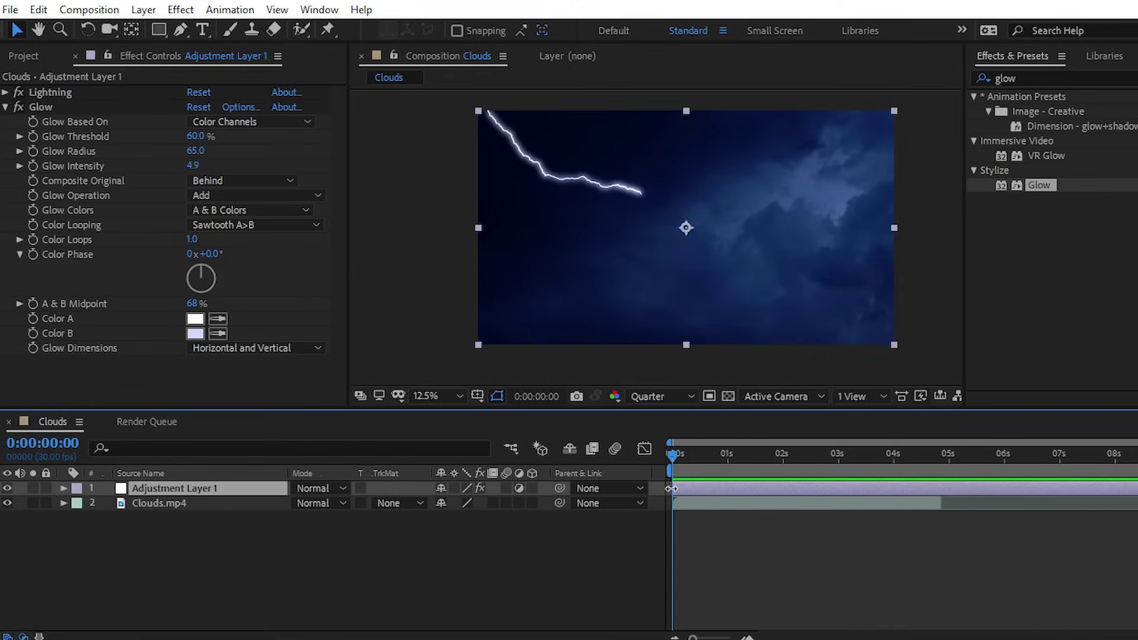
drag(671, 483, 722, 454)
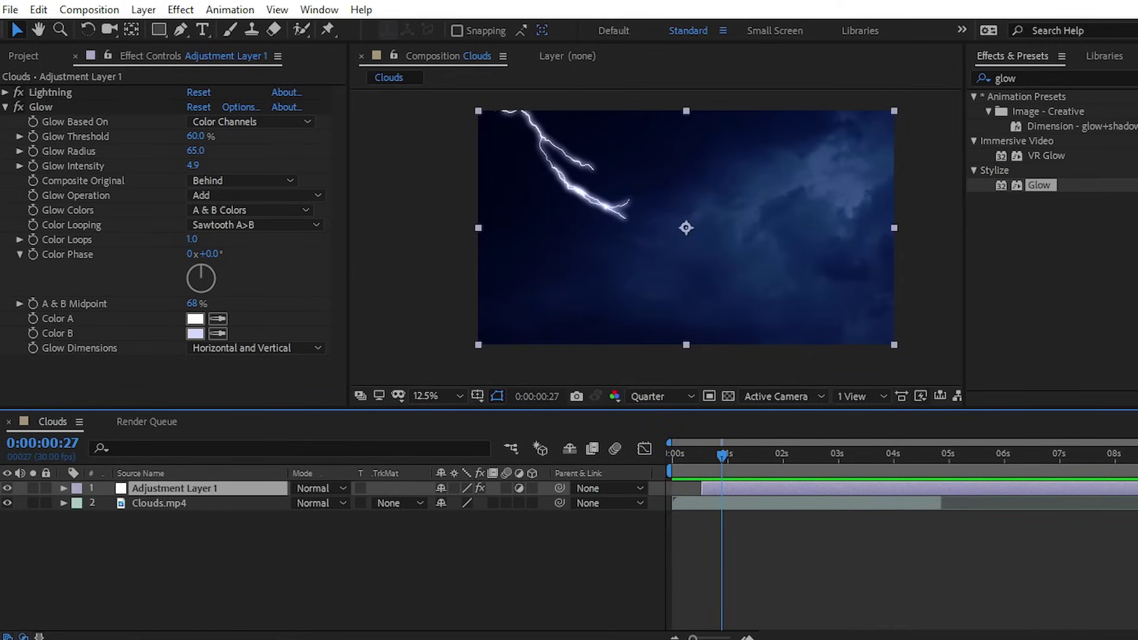
Trim the lightning adjustment layer to a few-frame flash and set the time to 0:15.
key(alt+])
drag(723, 489, 711, 489)
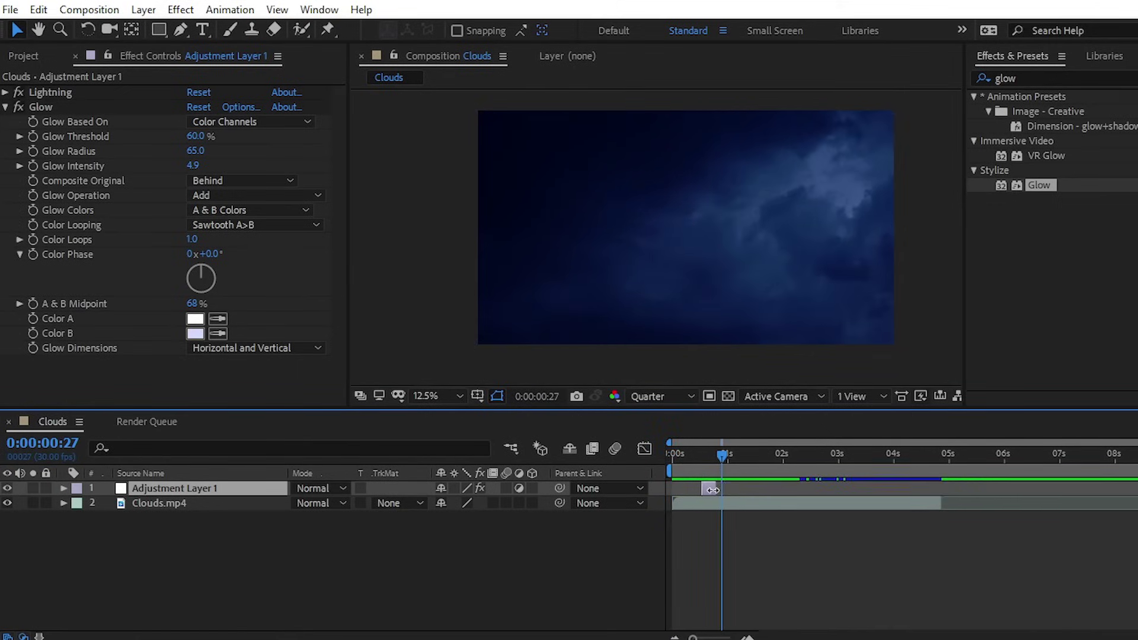
click(700, 456)
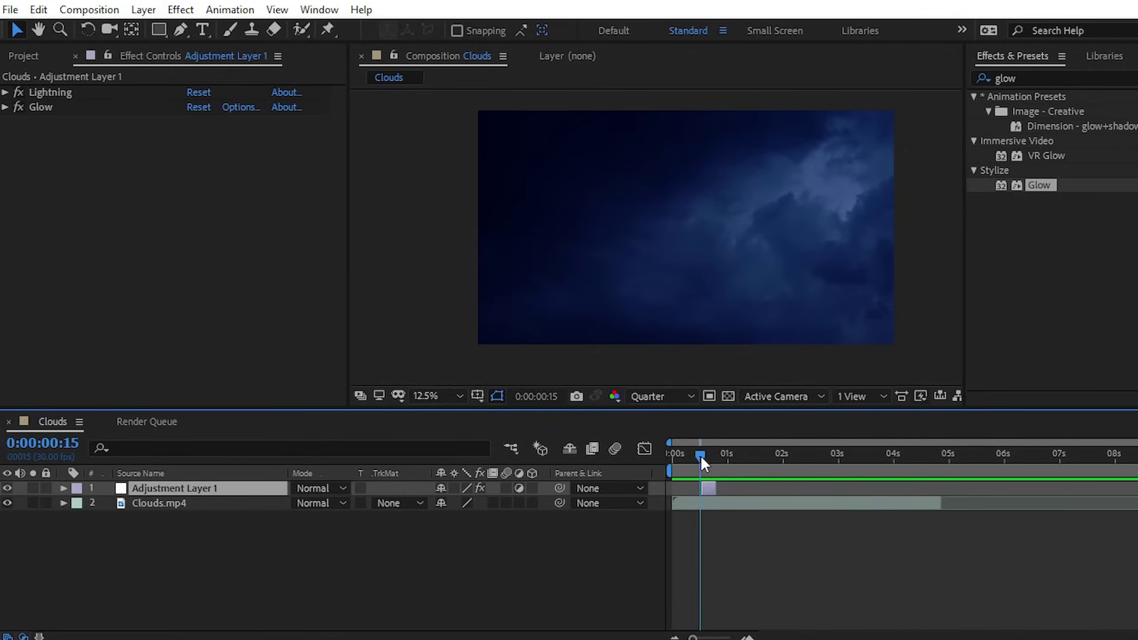
Replace the glow search in Effects & Presets with 'brig' to find Brightness & Contrast.
click(1079, 79)
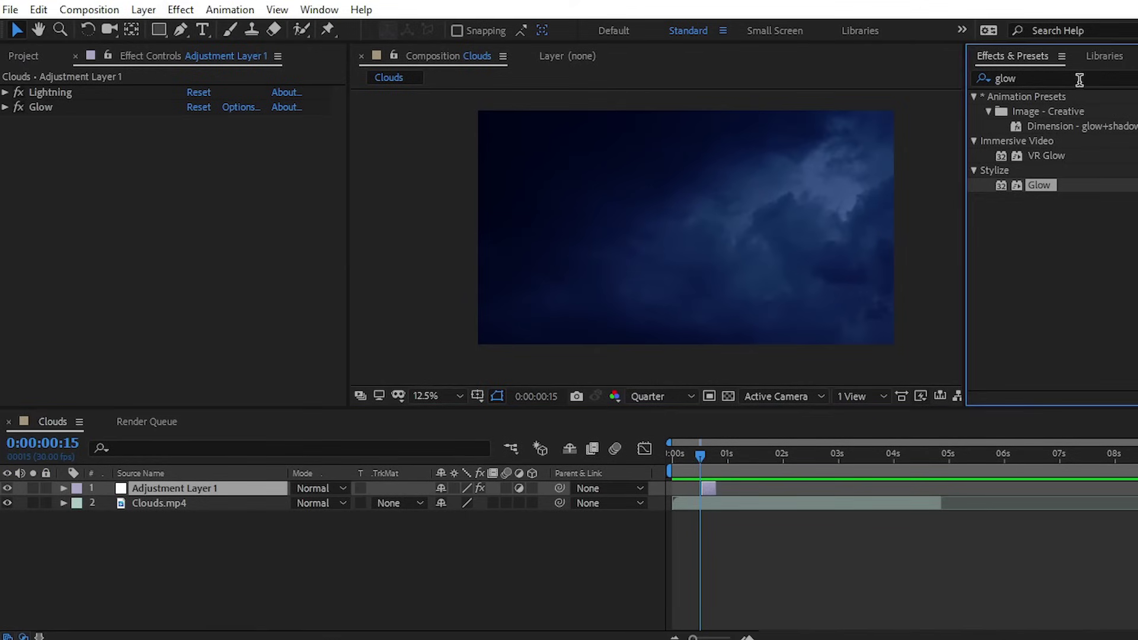
key(BackSpace)
key(BackSpace)
key(BackSpace)
key(BackSpace)
click(1077, 72)
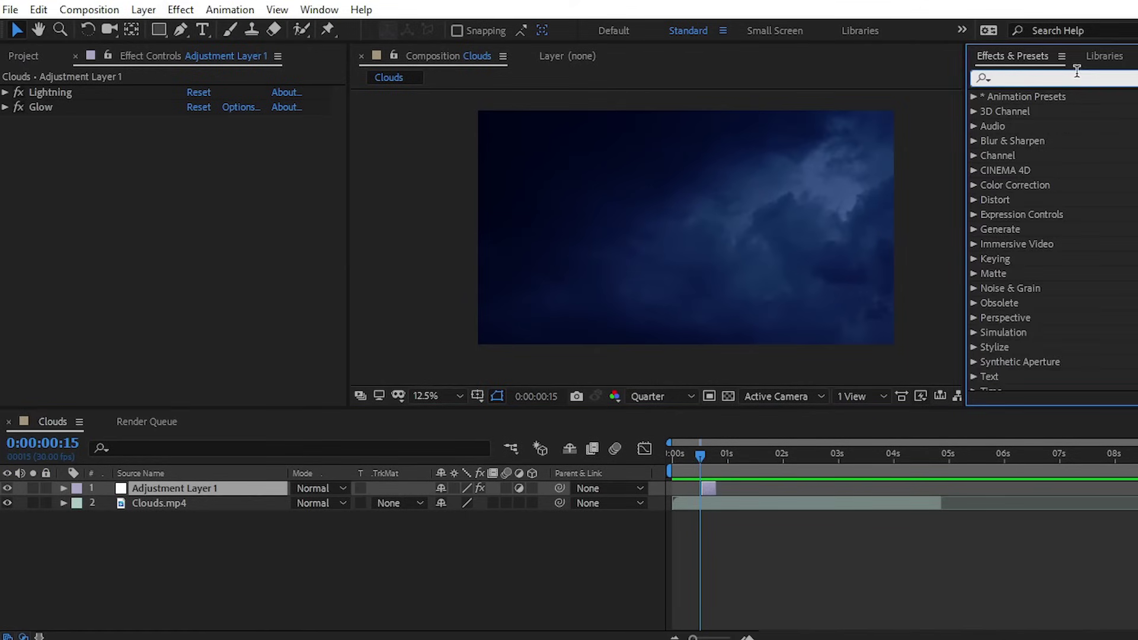
text(brigh)
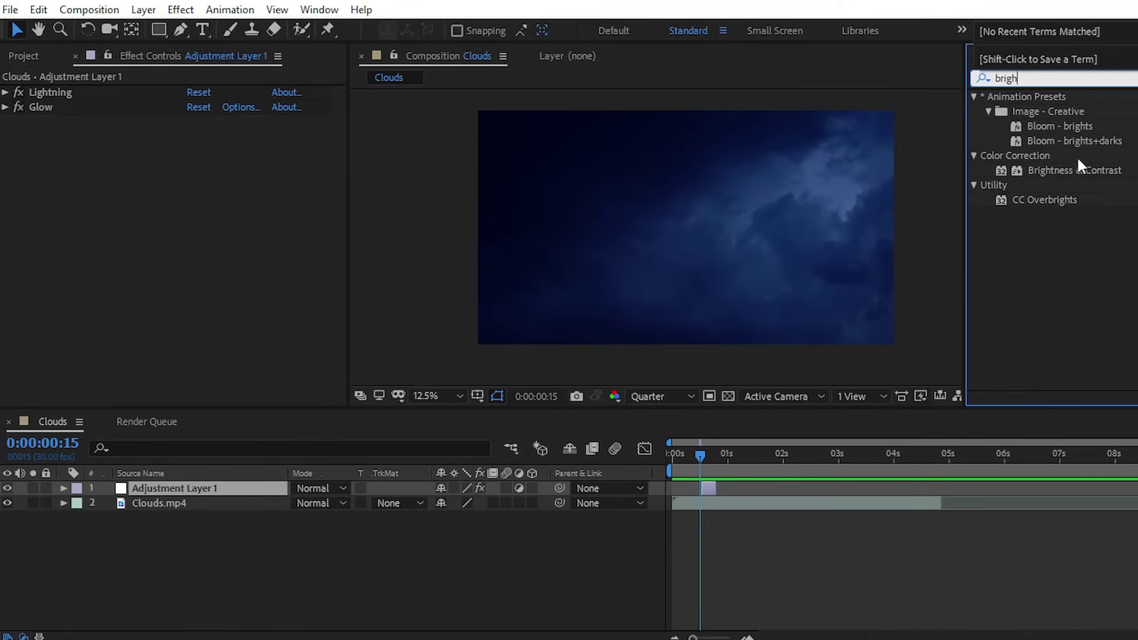
Apply Brightness & Contrast to the Clouds.mp4 layer and reveal its keyframed properties.
drag(1065, 169, 191, 503)
drag(1022, 166, 172, 504)
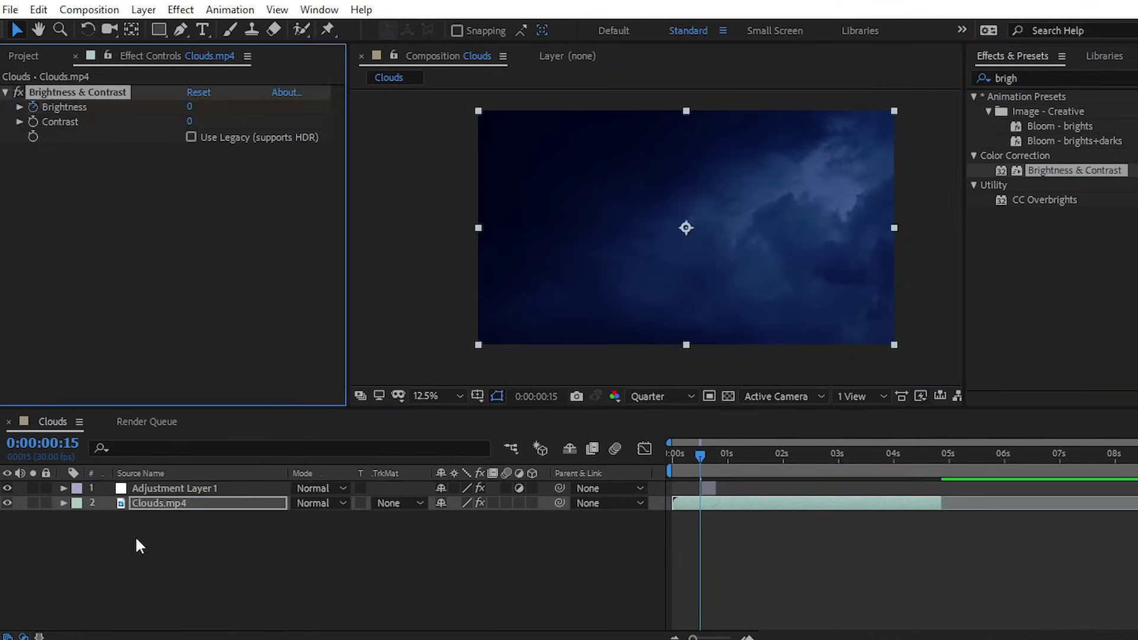
click(148, 499)
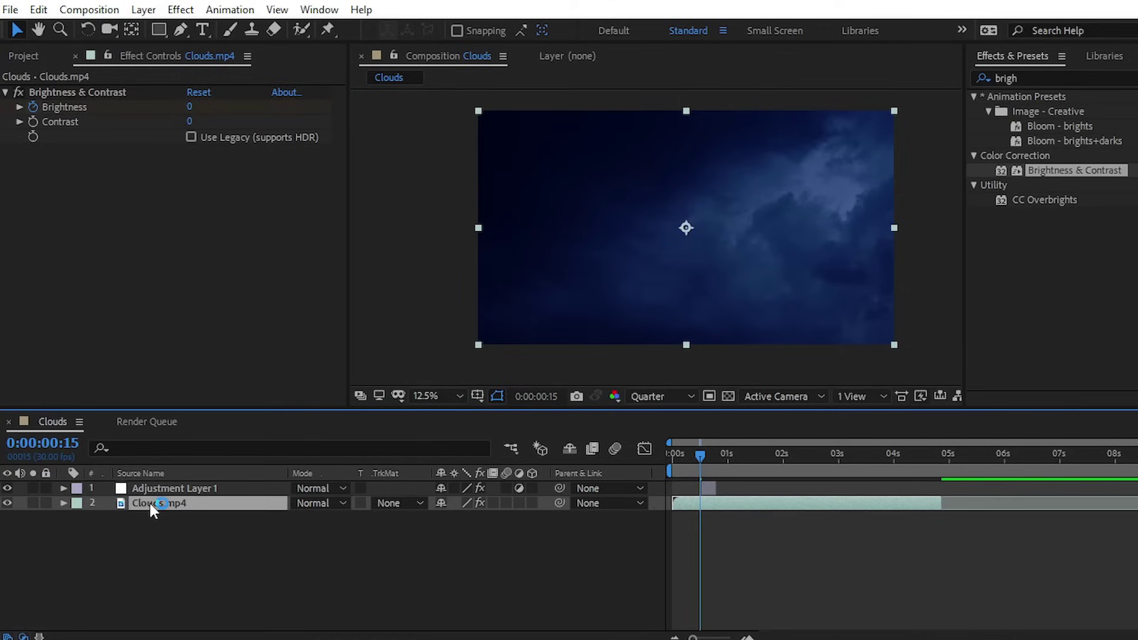
key(u)
Keyframe Brightness at 98 on frame 15, falling to 0 at frame 22.
drag(442, 530, 524, 525)
click(700, 503)
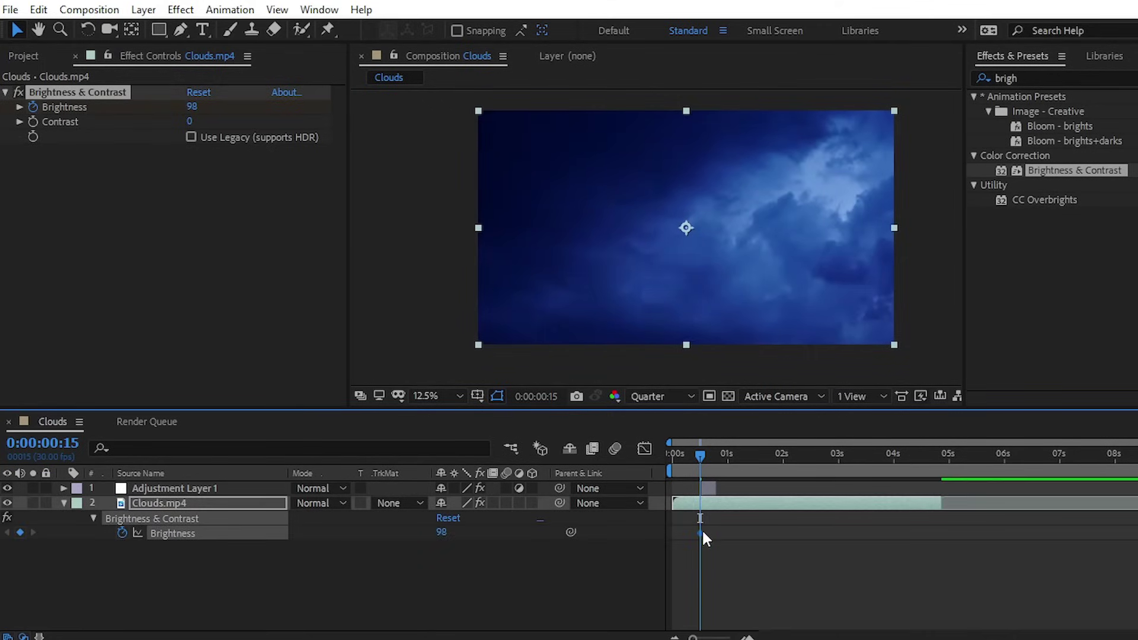
key(Page_Down)
key(Page_Down)
key(Page_Down)
key(Page_Down)
key(Page_Down)
key(Page_Down)
key(Page_Down)
click(443, 532)
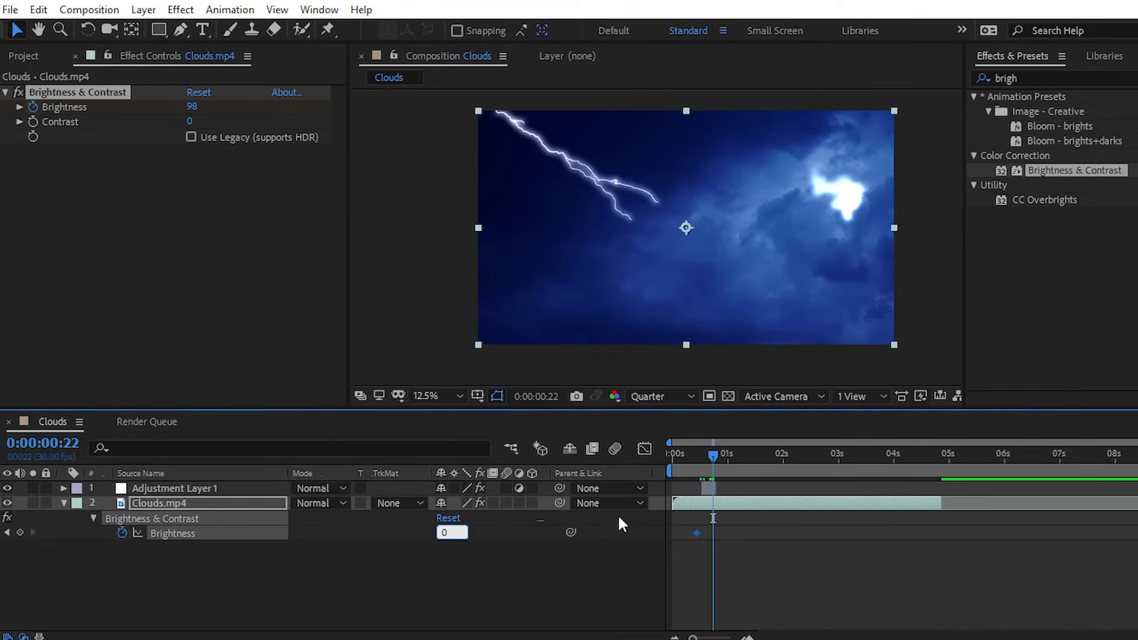
text(0)
key(Return)
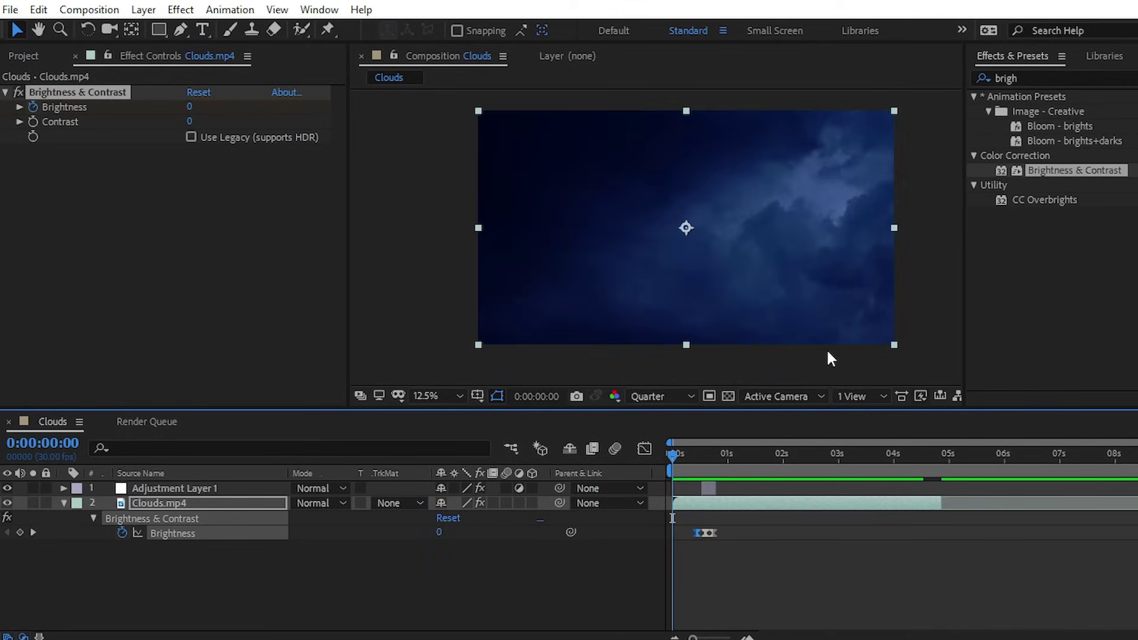
Preview the lightning and cloud brightness flash from the start of the composition.
click(826, 346)
key(Home)
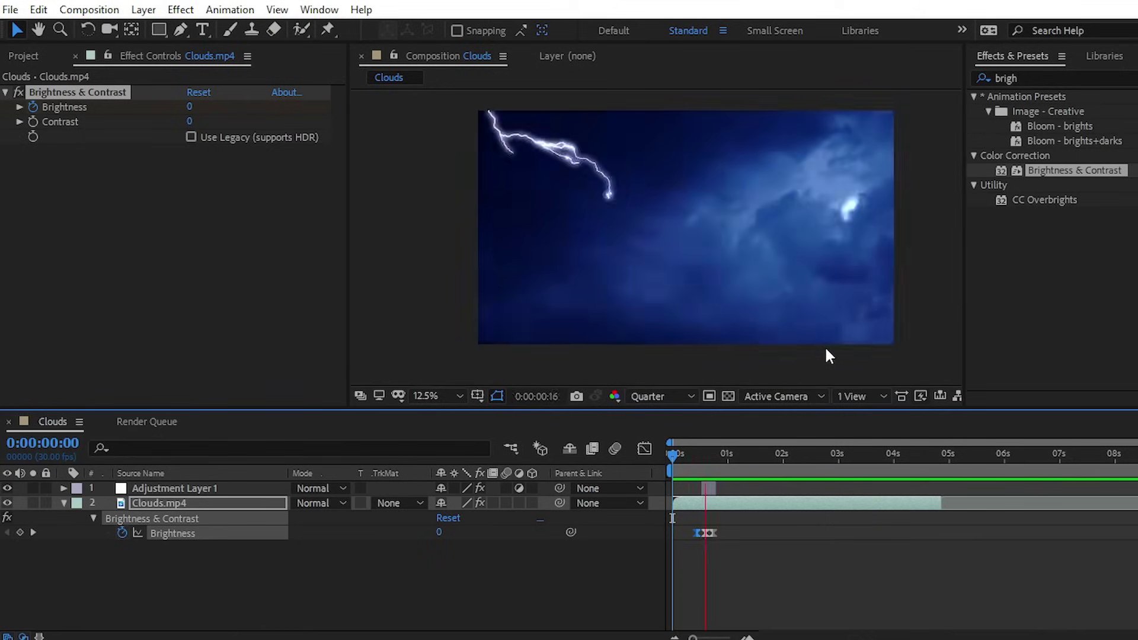
key(space)
click(710, 487)
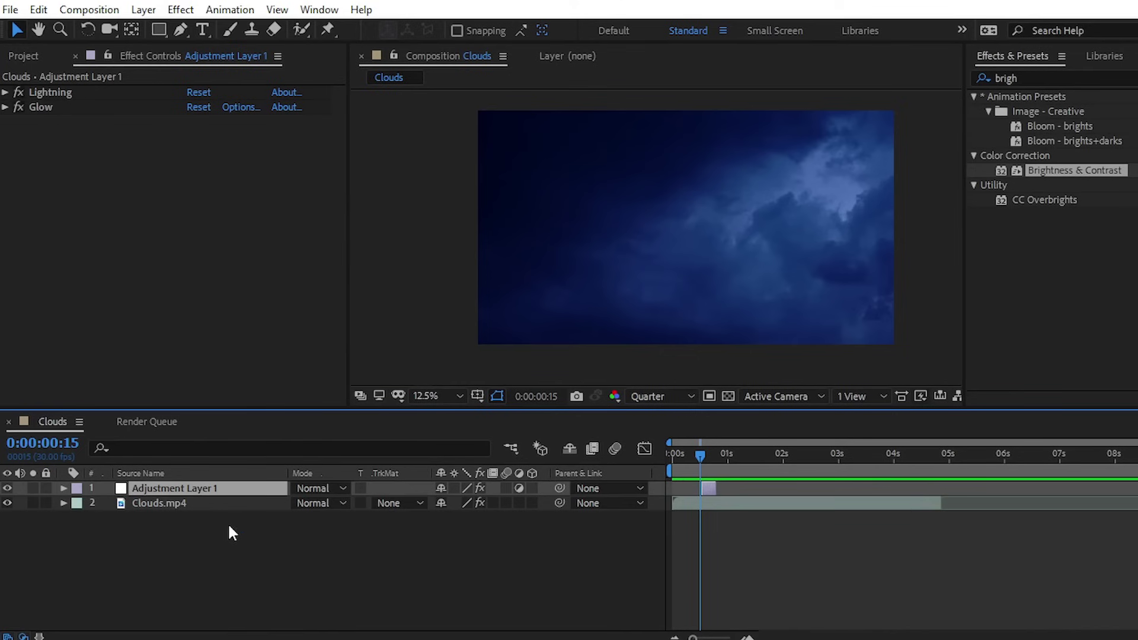
Duplicate the lightning layer, move the copy to about 1:20, and paste the Brightness keyframes at 1:18.
key(ctrl+d)
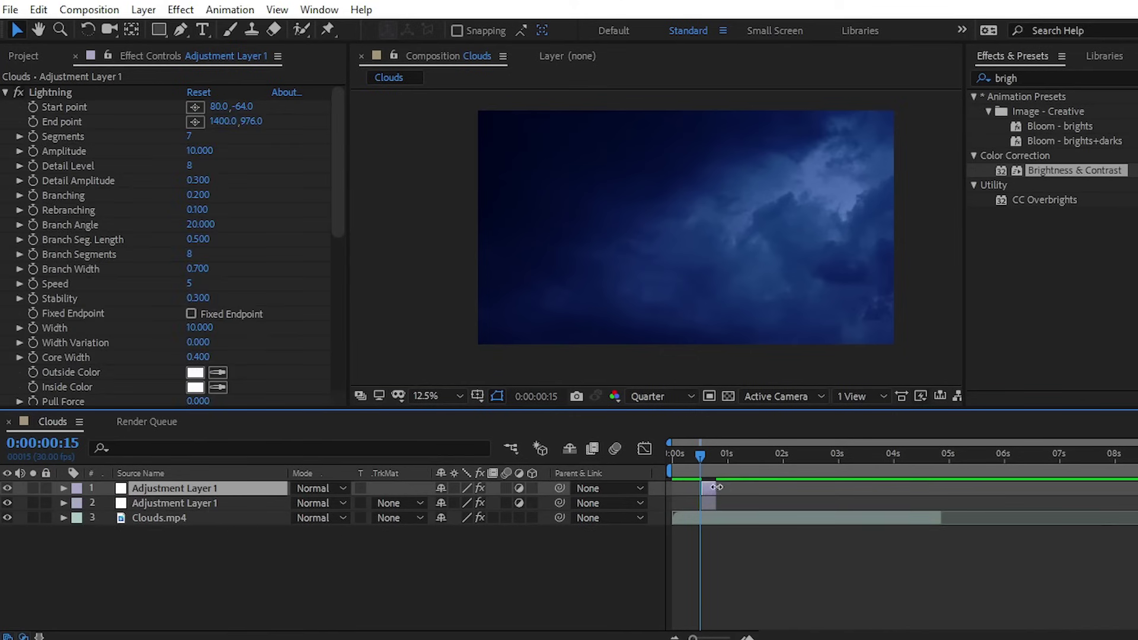
drag(708, 492, 767, 485)
key(space)
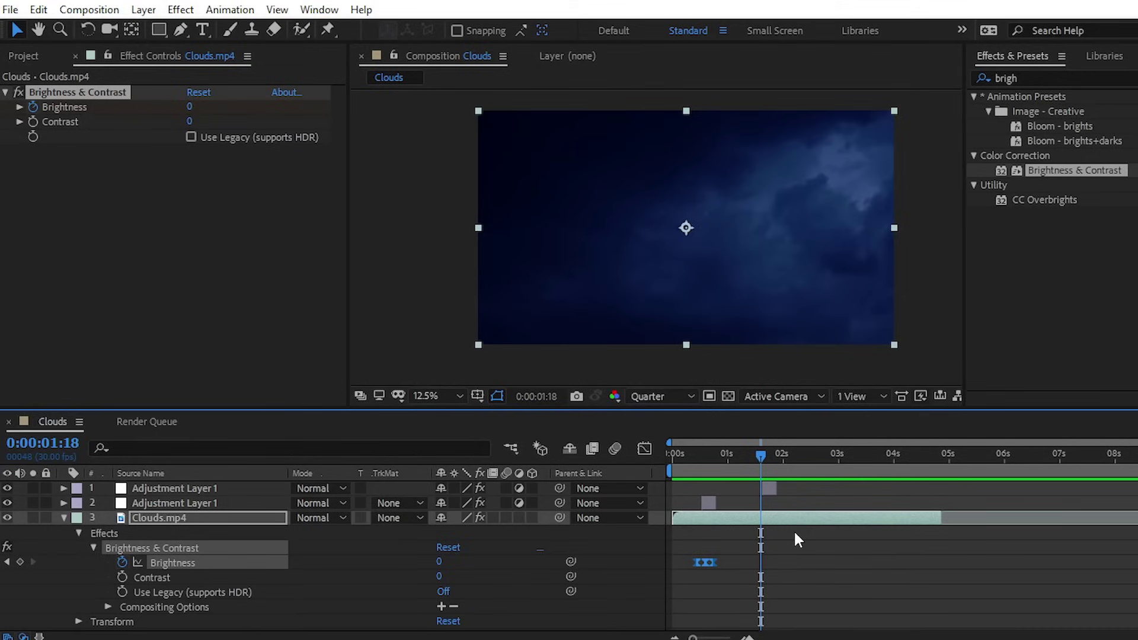
key(ctrl+v)
drag(760, 461, 657, 456)
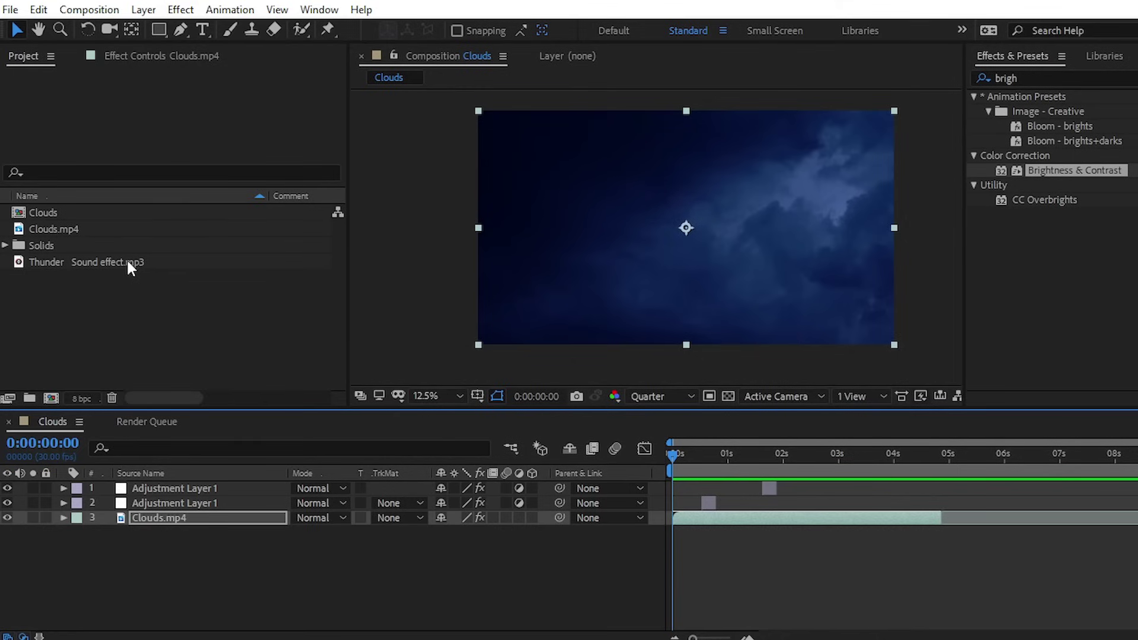
Add Thunder Sound effect.mp3 to the timeline, preview it, and trim its end earlier.
drag(114, 262, 742, 536)
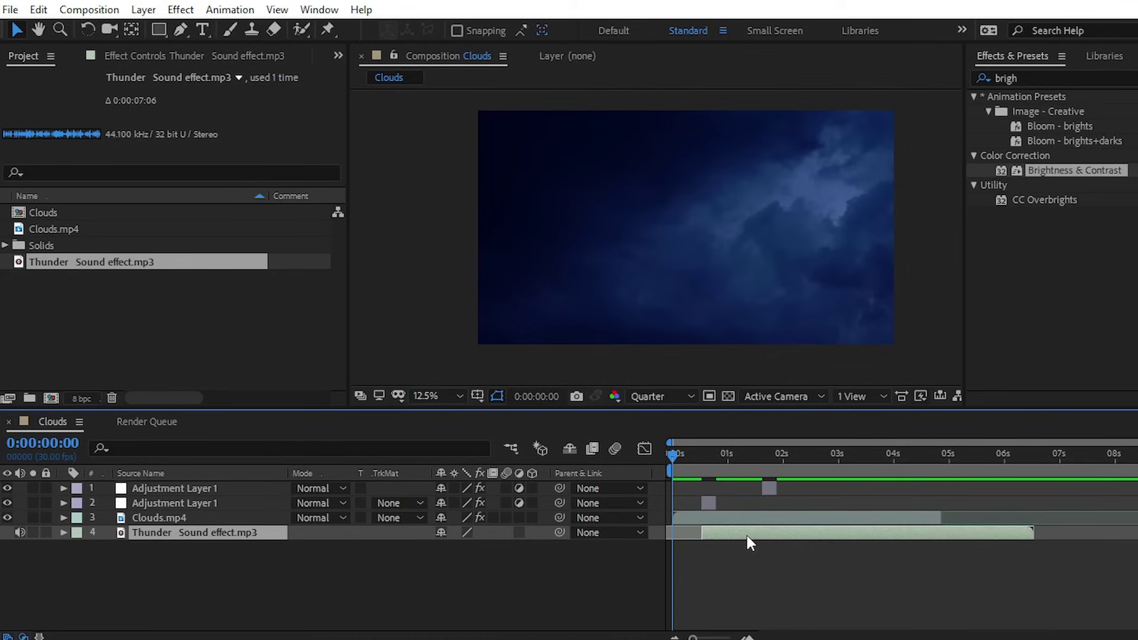
key(space)
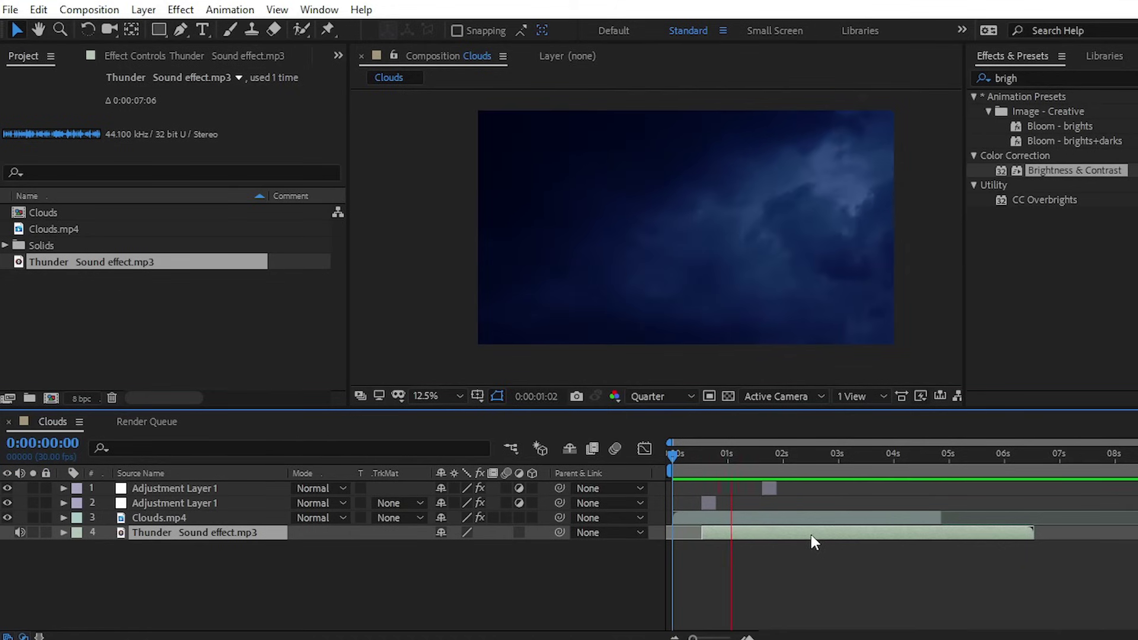
drag(1035, 533, 769, 534)
Time-stretch the thunder layer to 80% and trim its end a bit shorter.
right_click(223, 529)
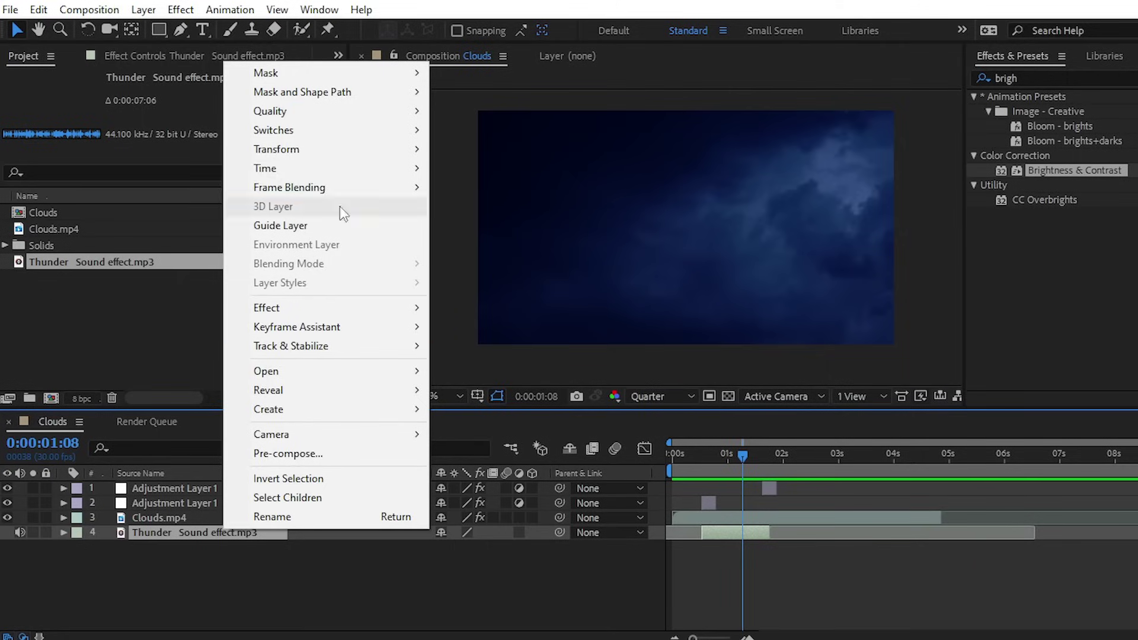
mouse_move(320, 171)
click(475, 208)
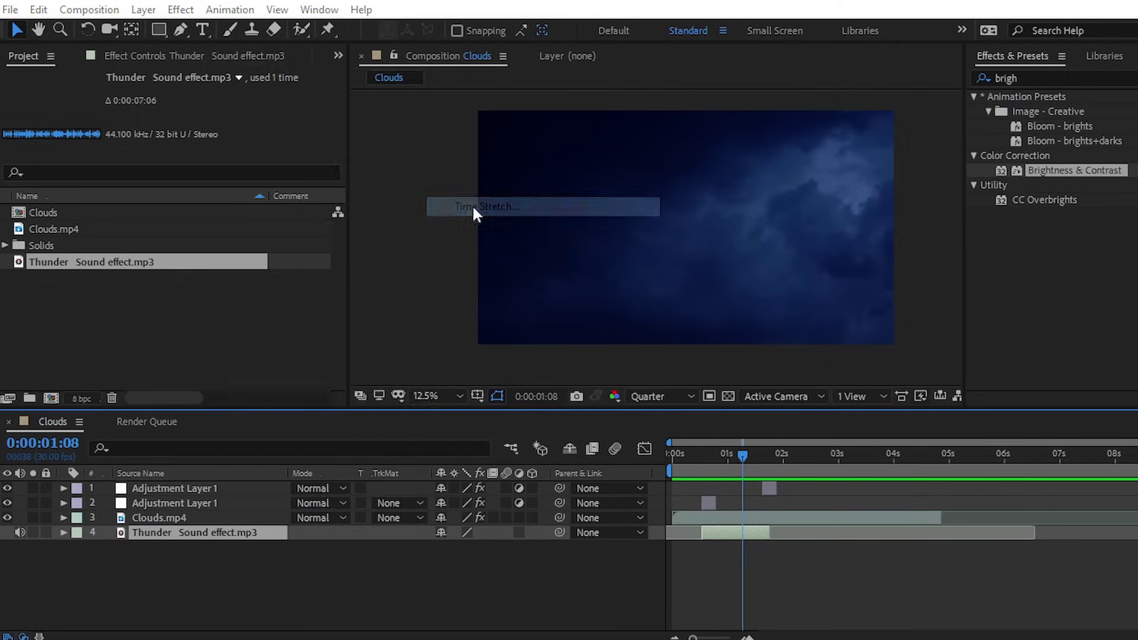
text(80)
click(959, 422)
drag(753, 538, 703, 532)
click(692, 454)
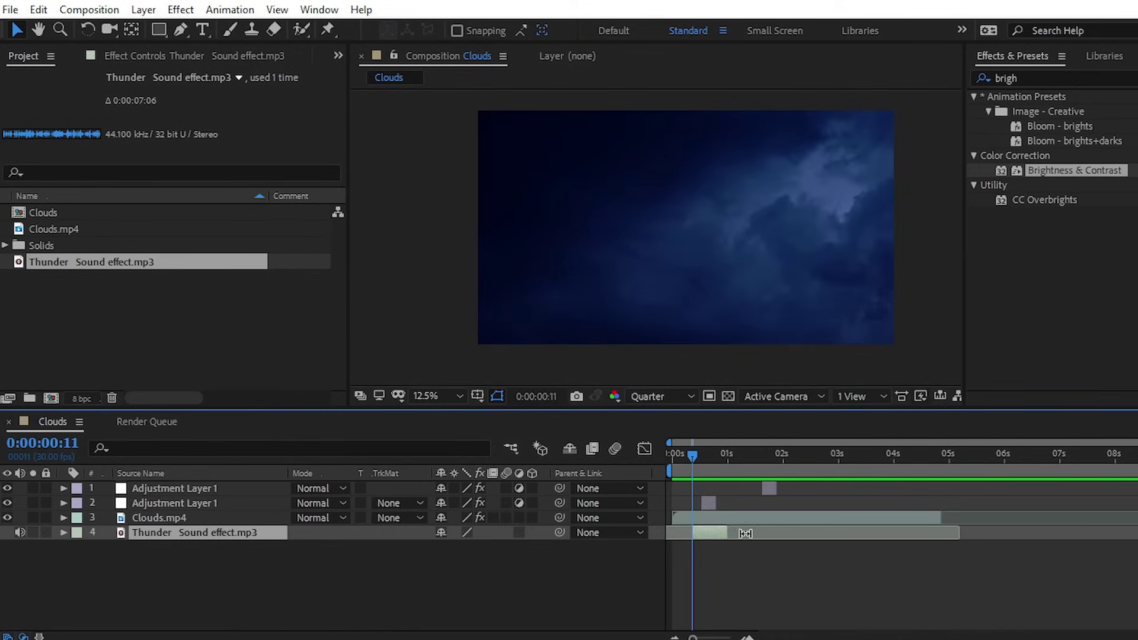
Nudge the thunder slightly earlier, then duplicate it and shift the copy under the second strike.
drag(726, 458, 656, 450)
key(space)
key(ctrl+d)
drag(709, 534, 770, 533)
Preview the composition with both thunder layers playing.
key(space)
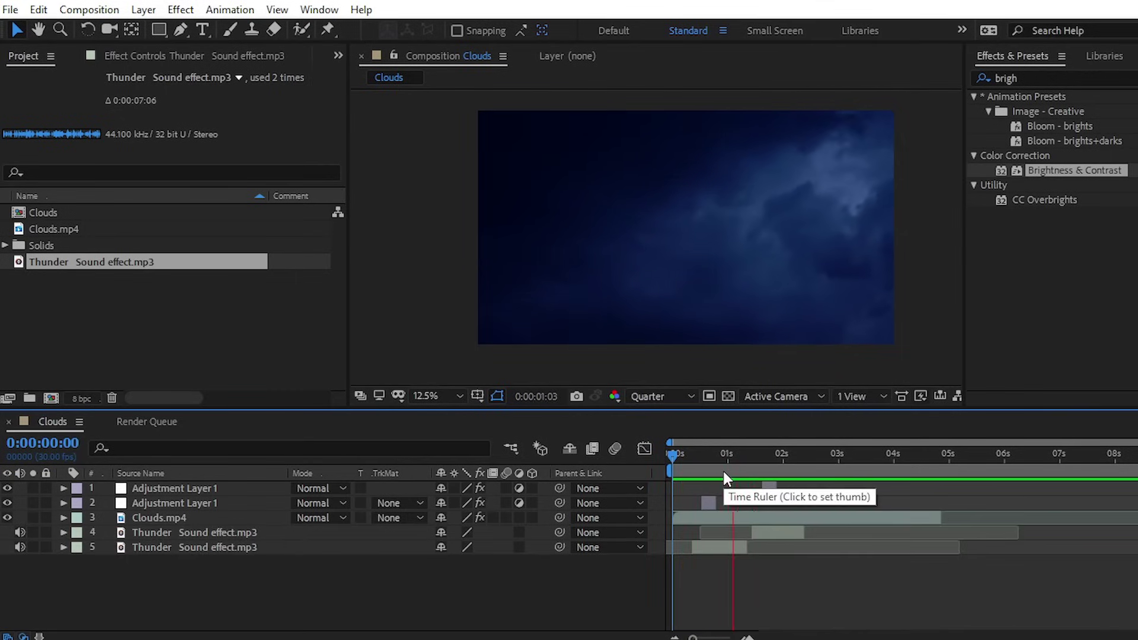
click(777, 454)
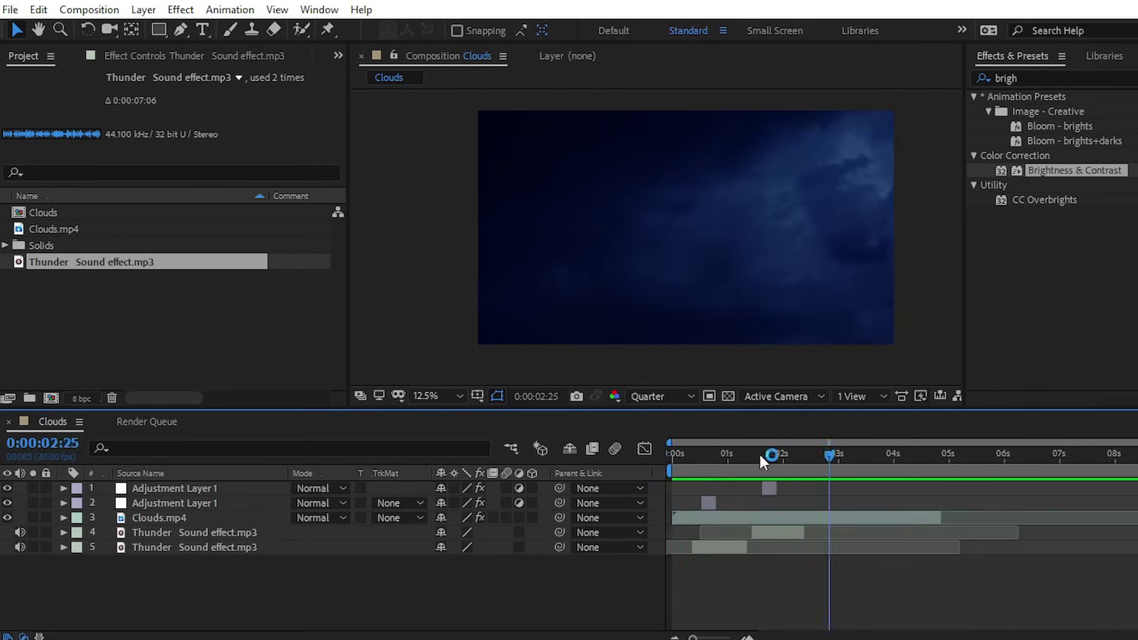
click(797, 531)
key(space)
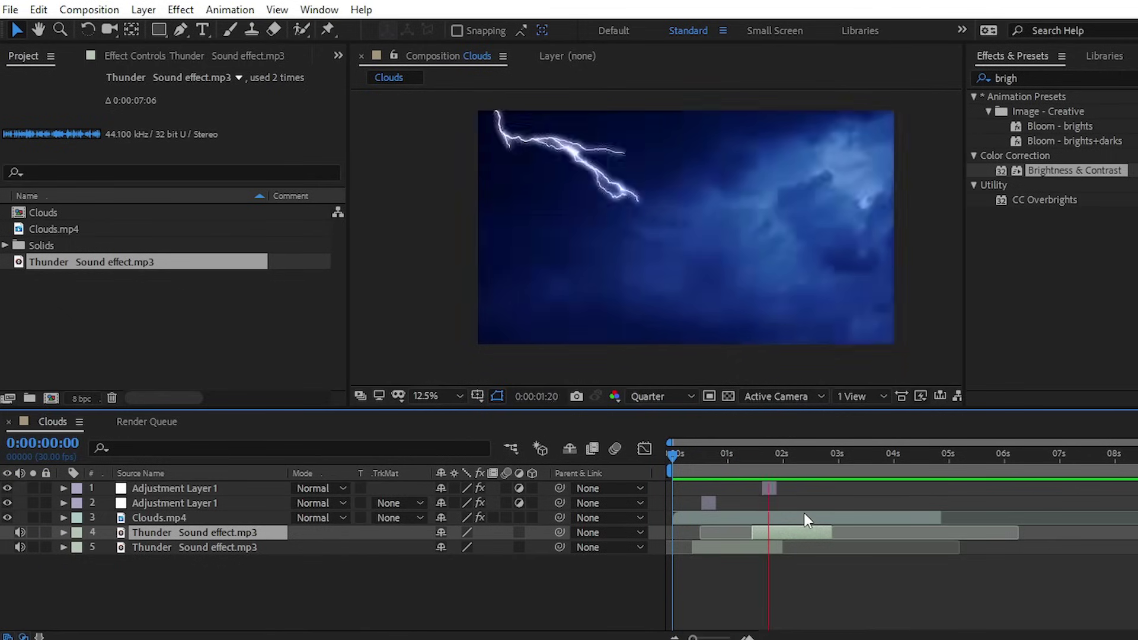
click(783, 546)
key(space)
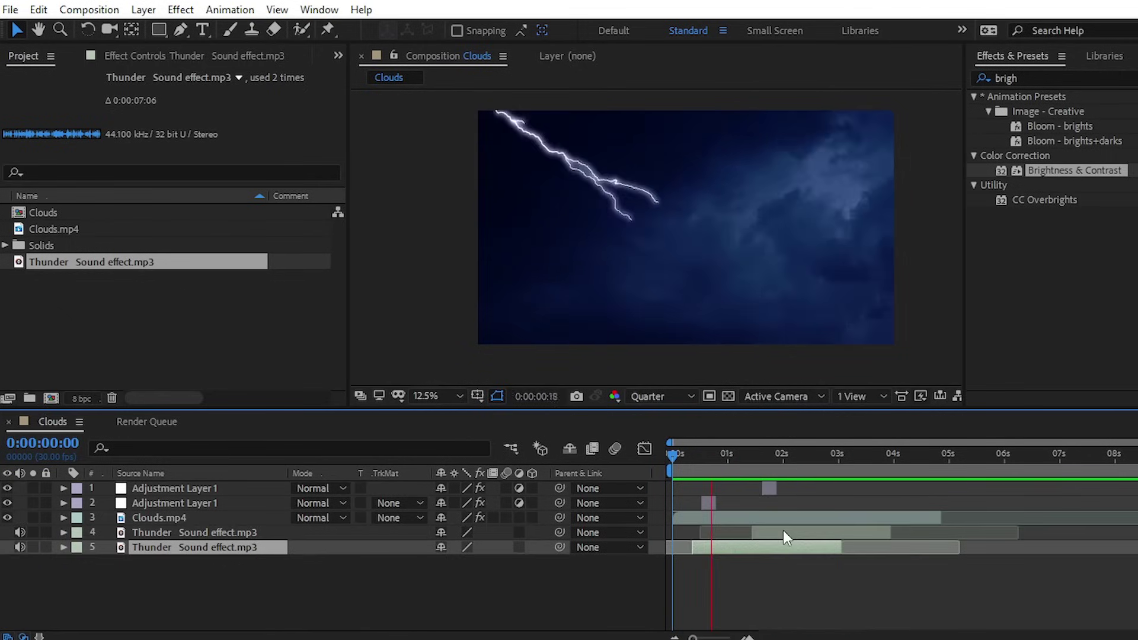
key(space)
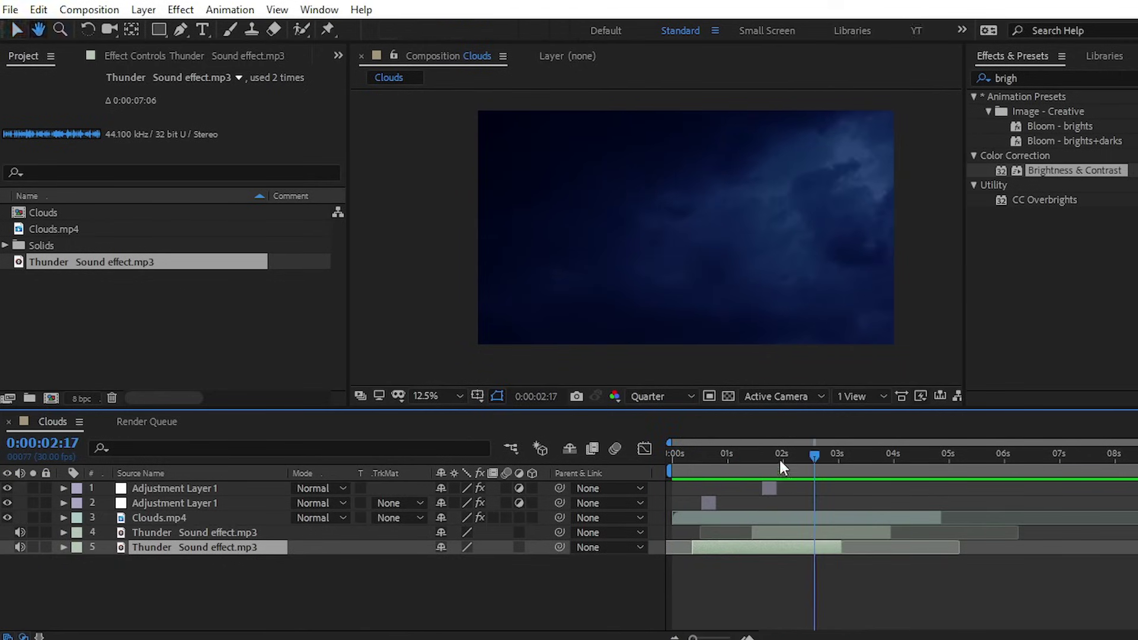